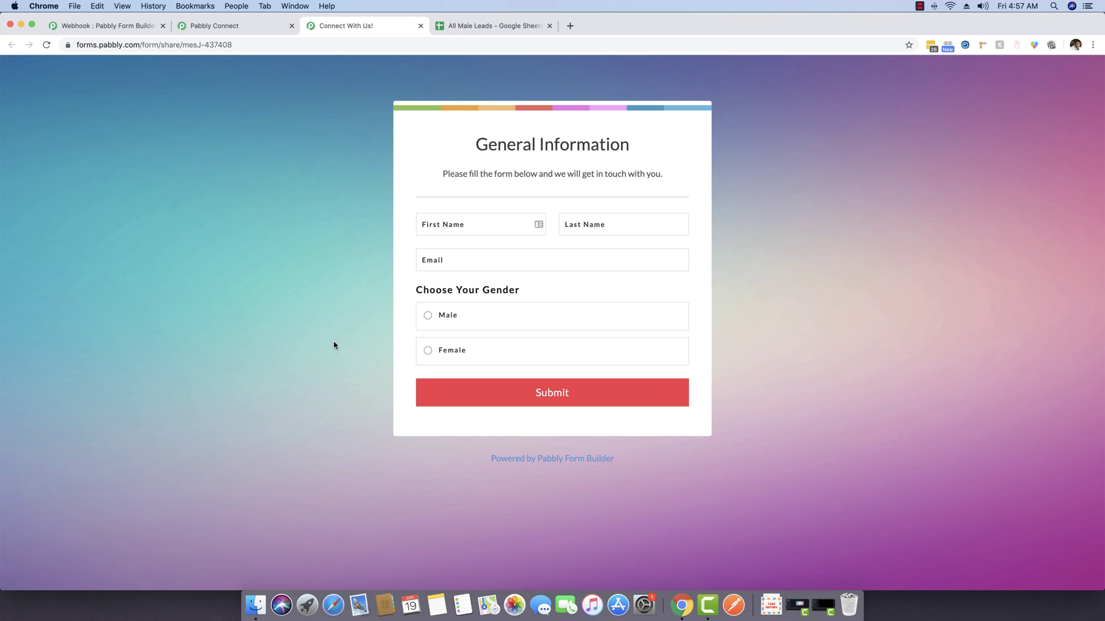
Toggle the form's gender between Female and Male, then switch to the Routers Demo workflow tab
left_click(431, 350)
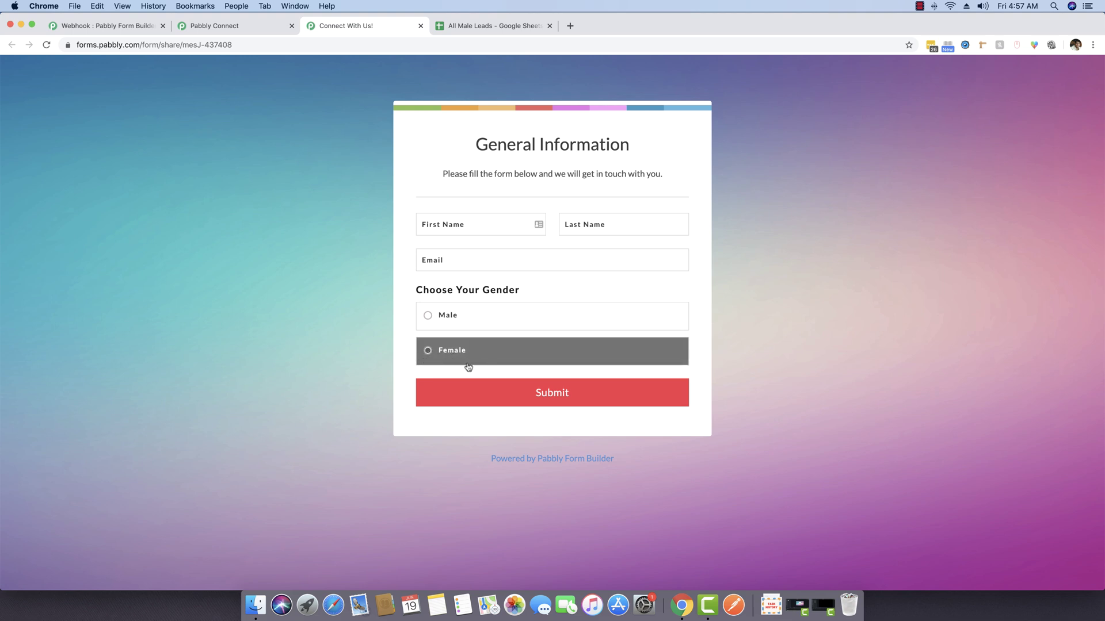
left_click(448, 318)
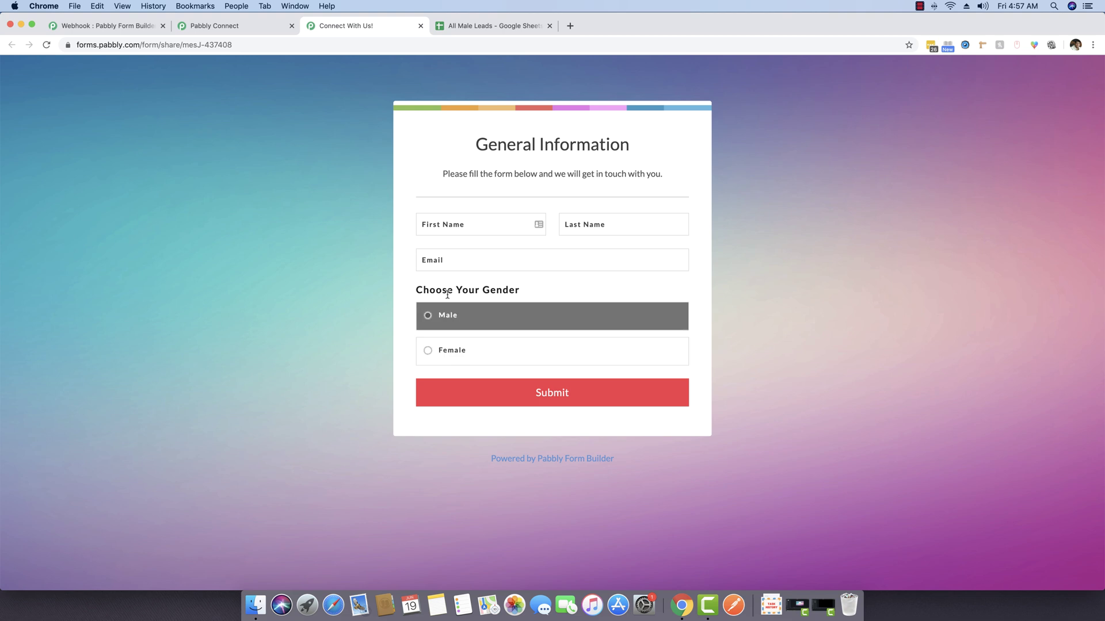
left_click(447, 225)
left_click_drag(219, 26, 391, 26)
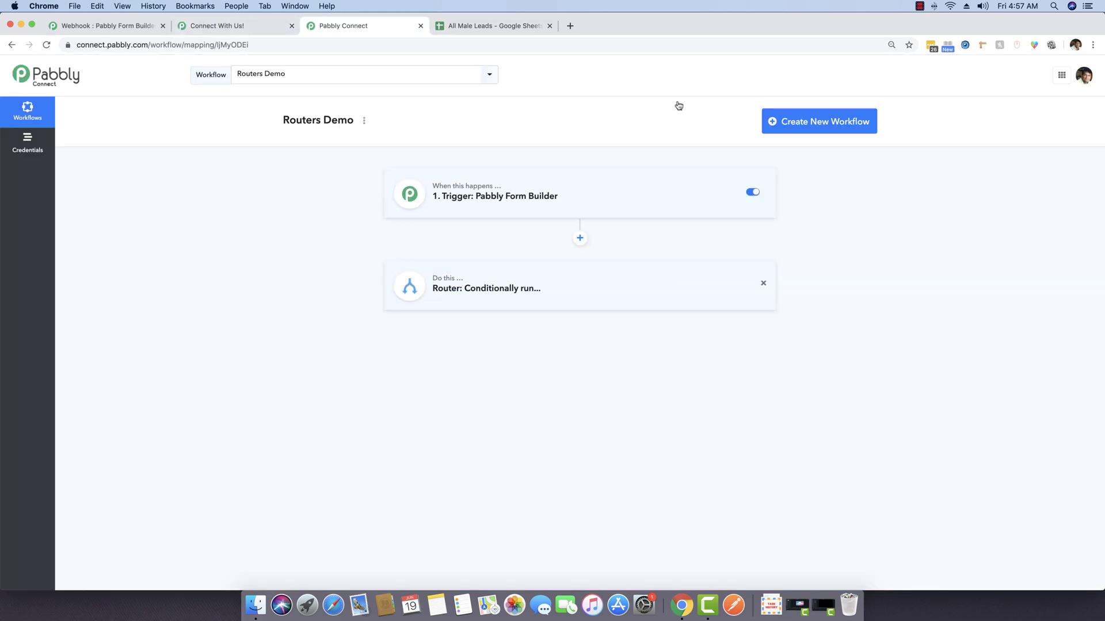
Create a new workflow named Filters Demo
left_click(811, 127)
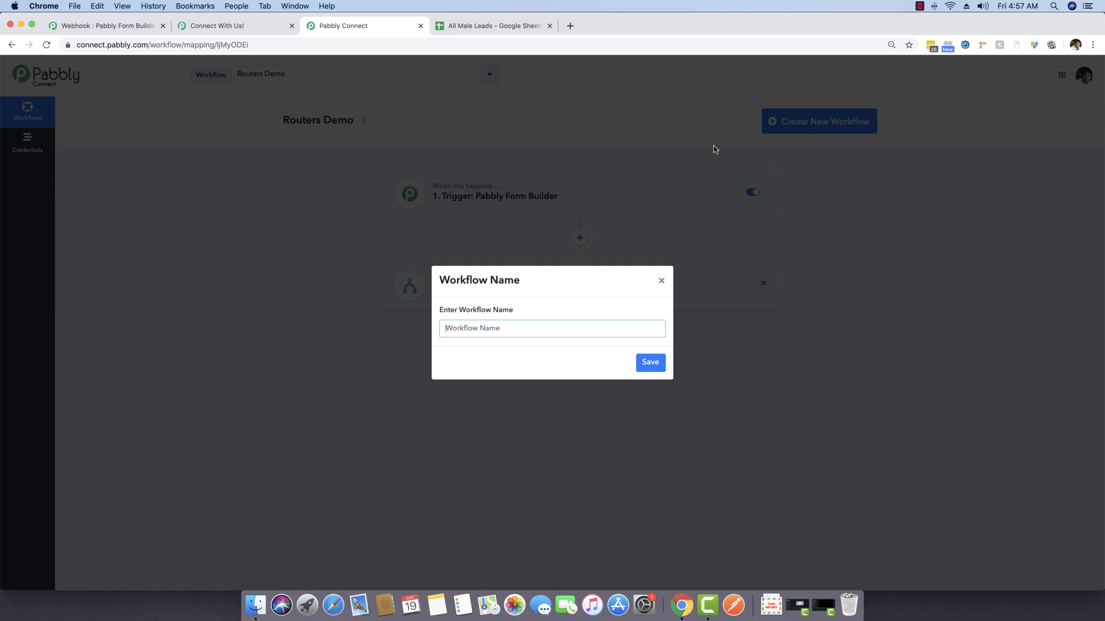
type("Filters Demo")
key("Return")
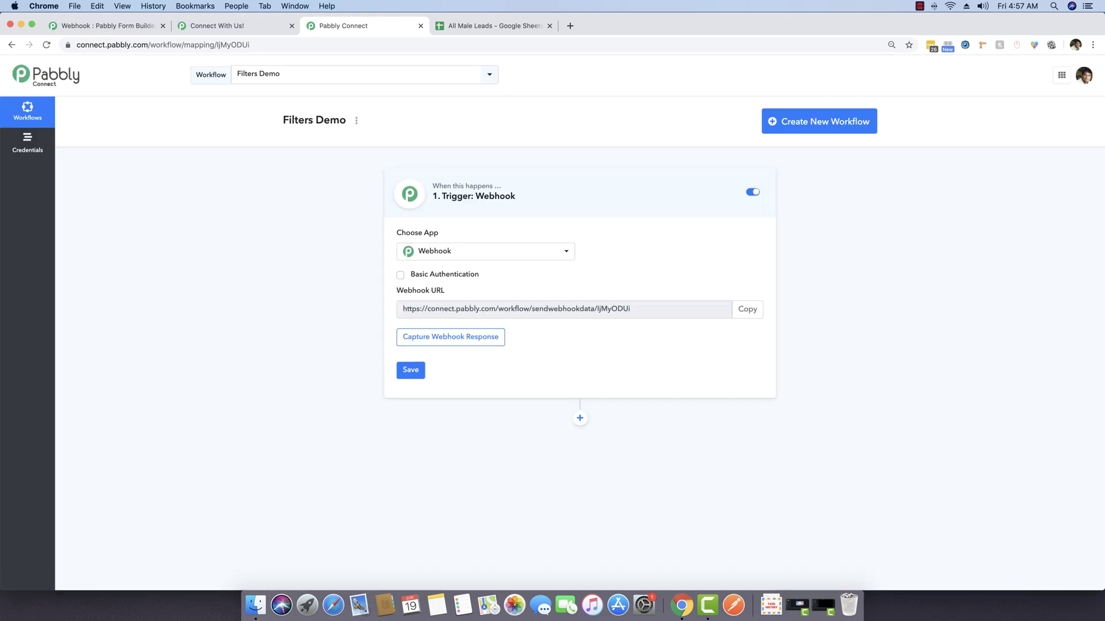
Set Pabbly Form Builder as the trigger app and copy its webhook URL
left_click(549, 26)
left_click(480, 256)
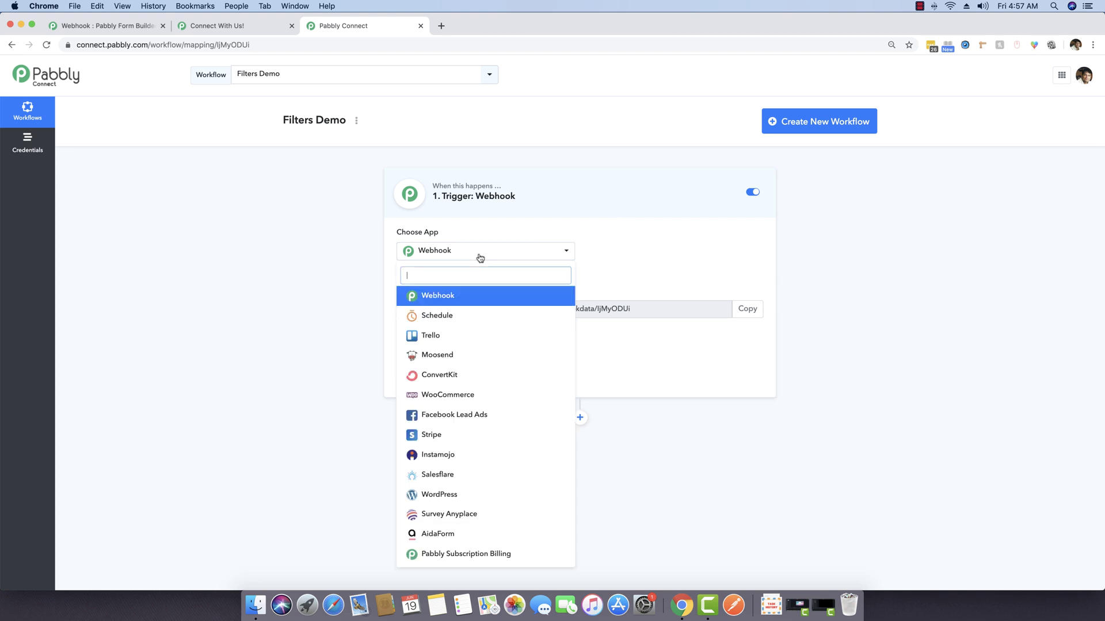
type("pabbl")
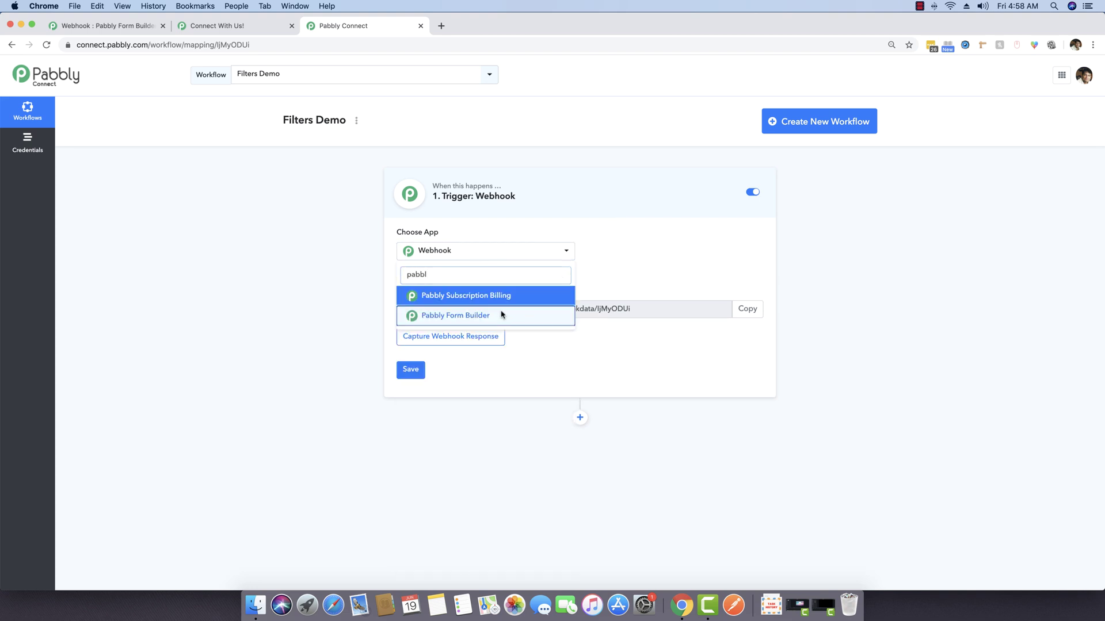
left_click(501, 314)
left_click(249, 28)
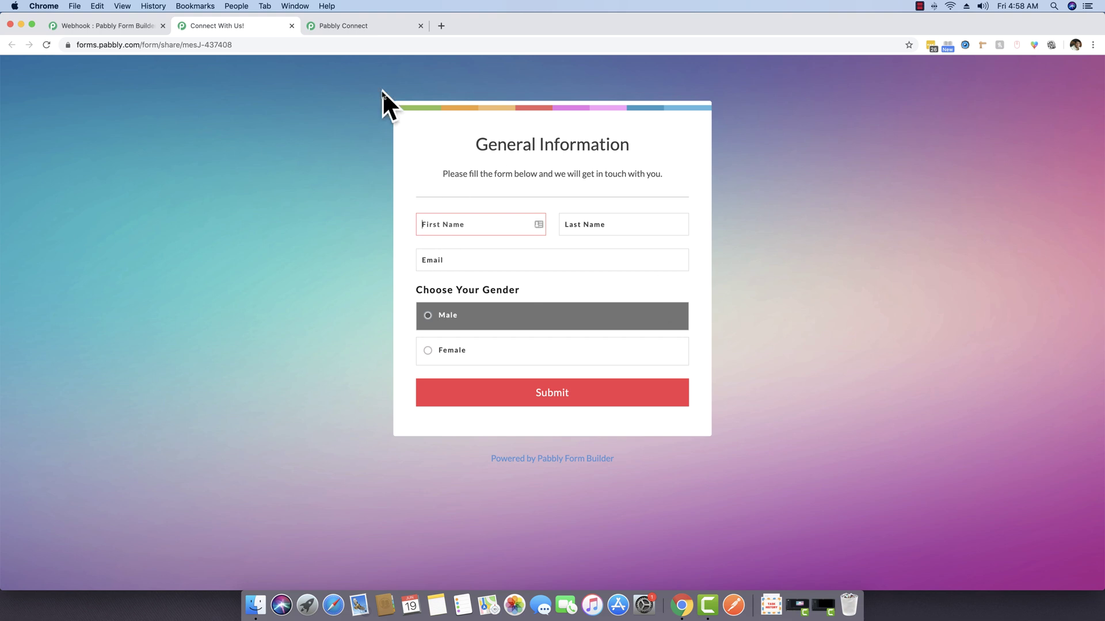
left_click(345, 26)
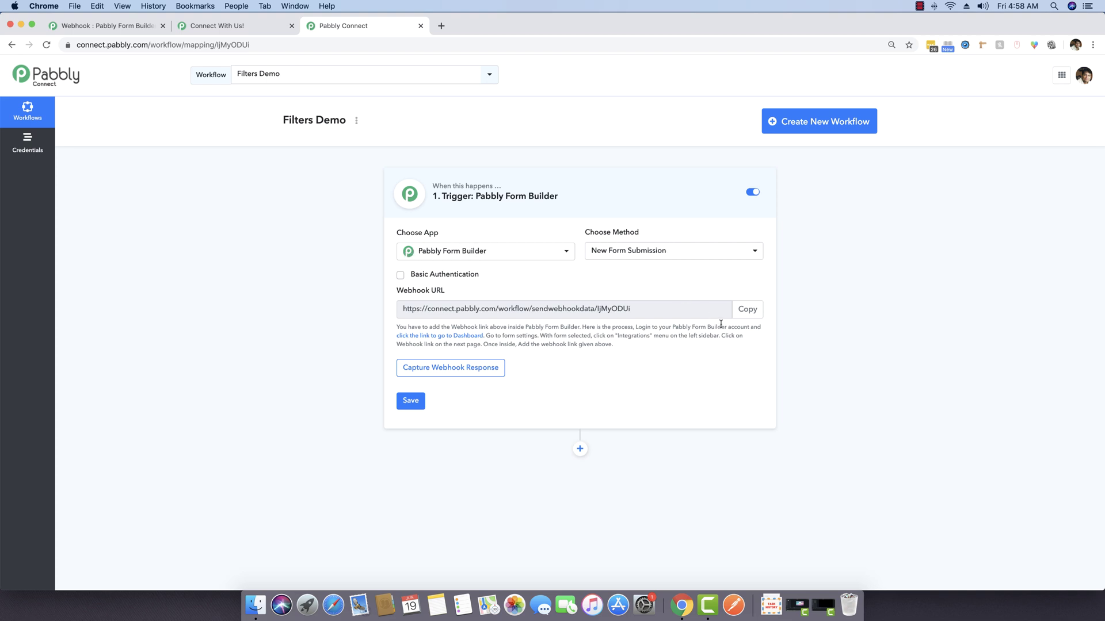
left_click(747, 315)
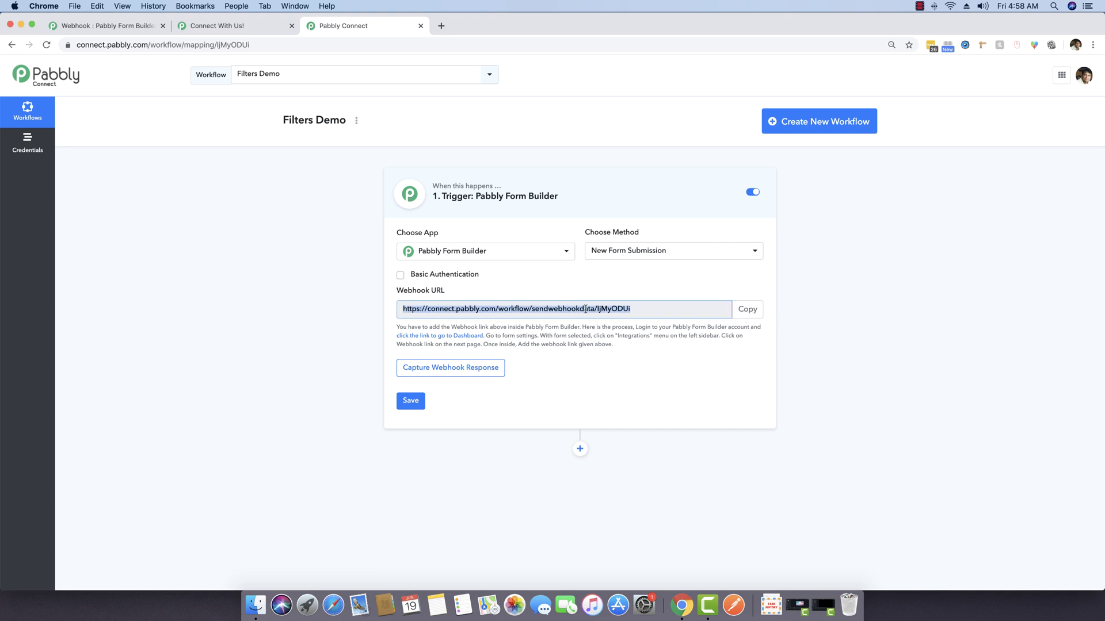
Paste the Filters Demo webhook URL into the form's Webhook integration
left_click(208, 25)
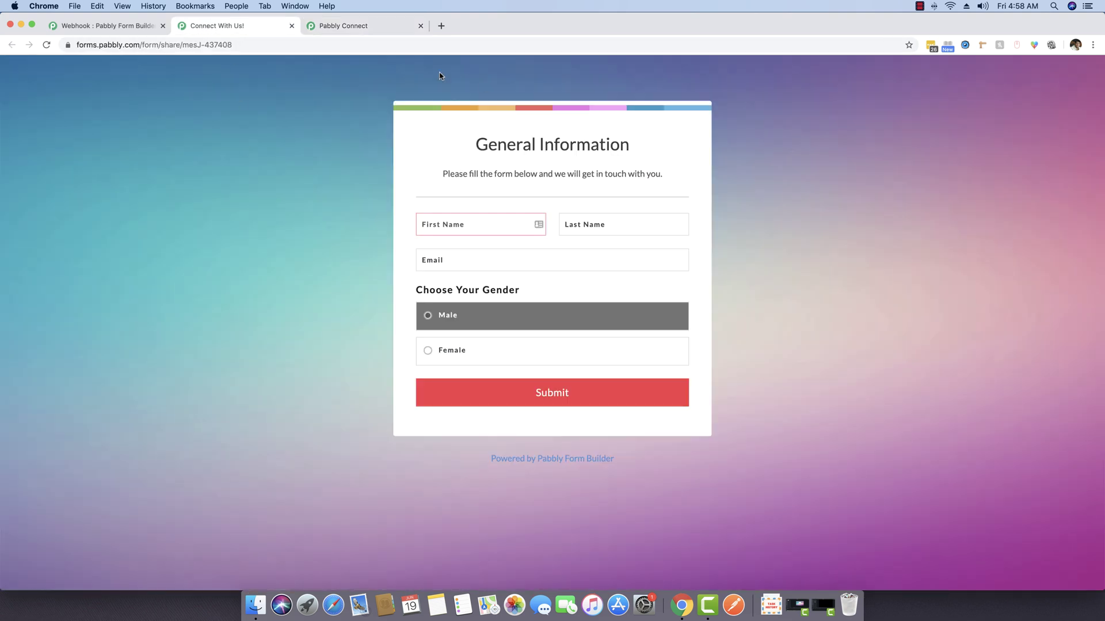
left_click(100, 28)
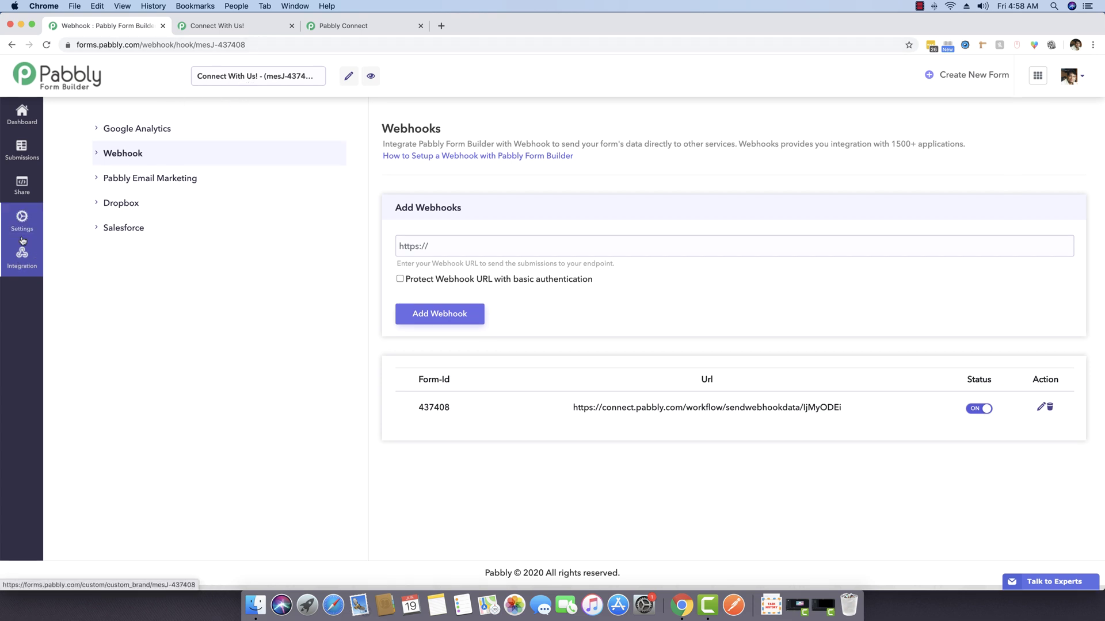
left_click(125, 154)
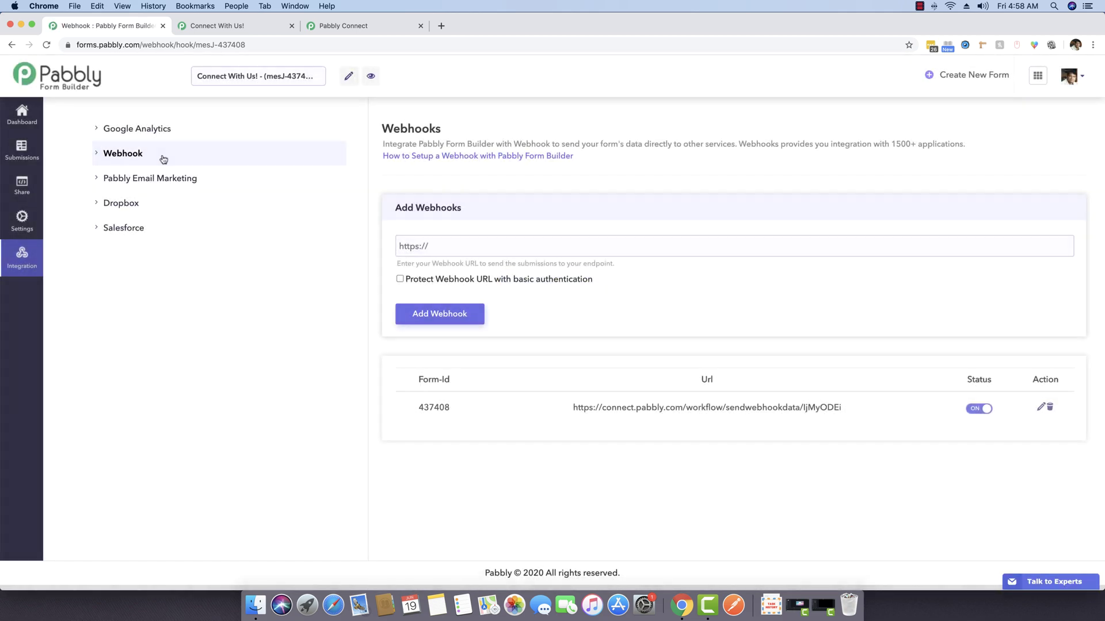
left_click(469, 245)
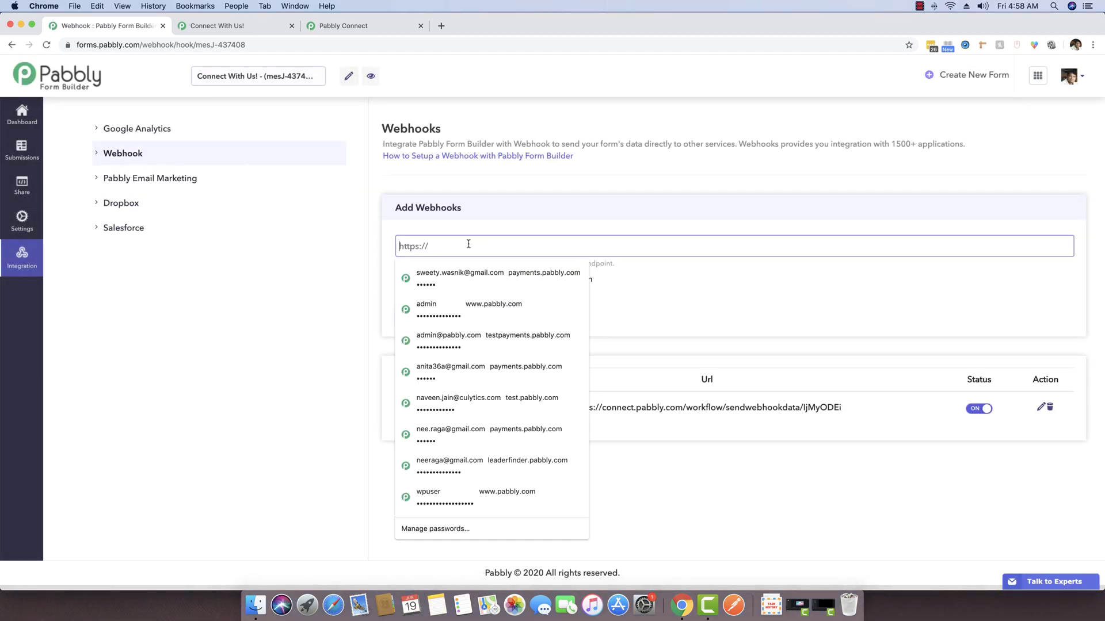
key("super+v")
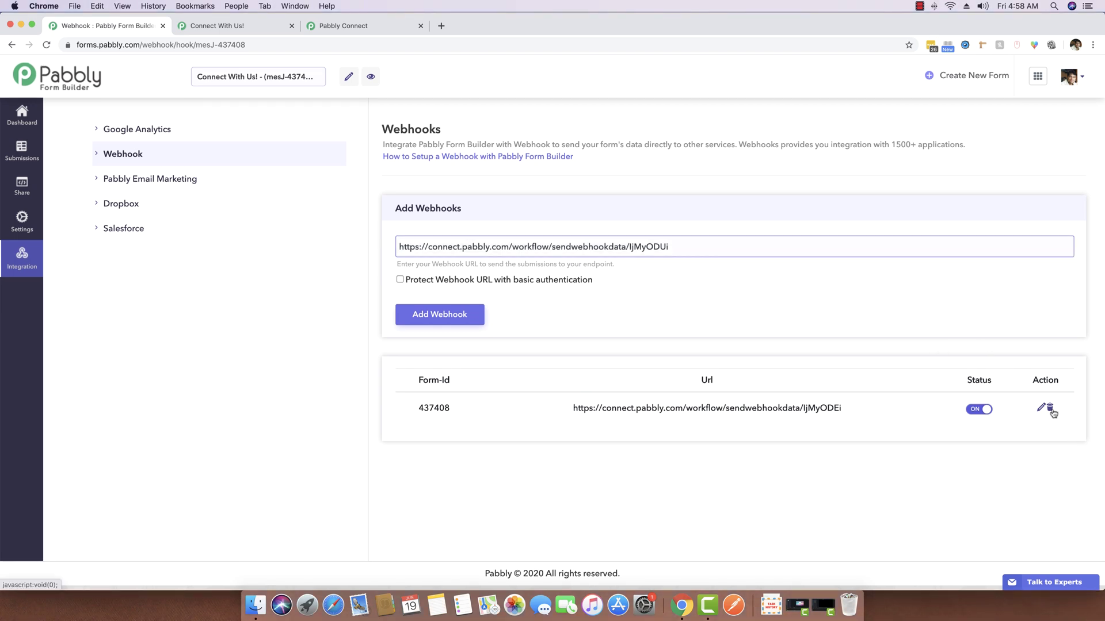
Delete the old webhook entry and add the new URL as the form's webhook
left_click(1050, 410)
left_click(612, 320)
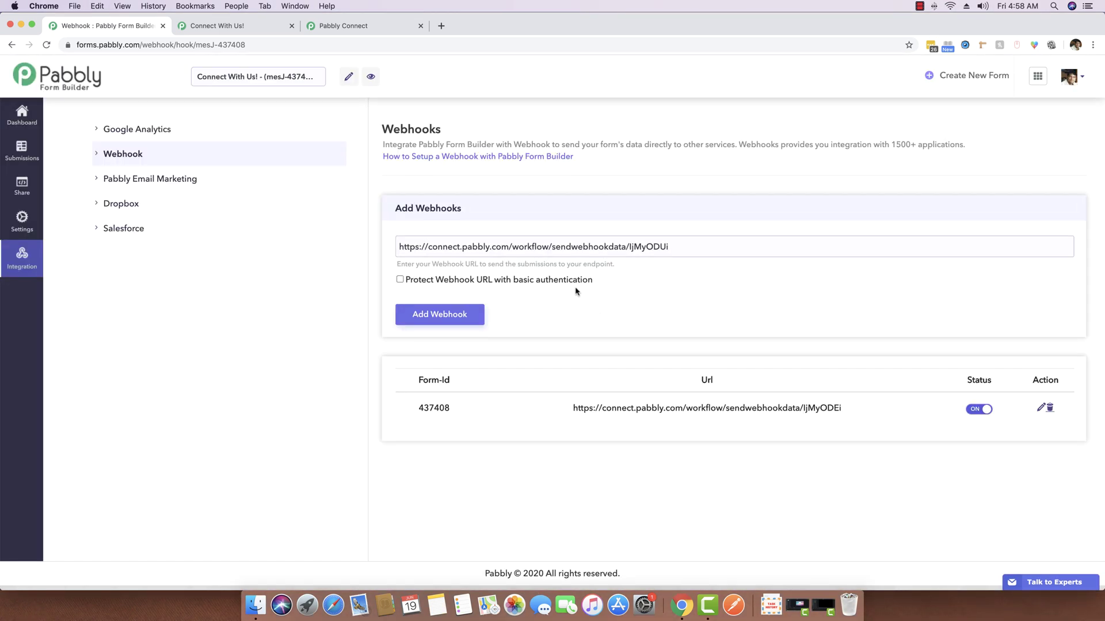
triple_click(480, 247)
key("Right")
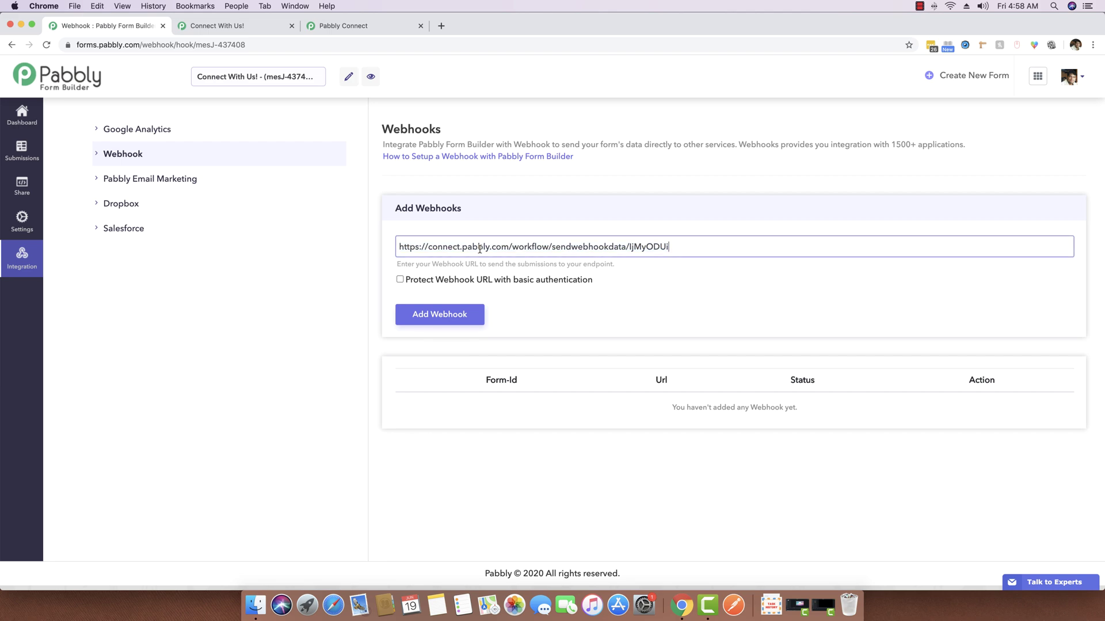
left_click(452, 314)
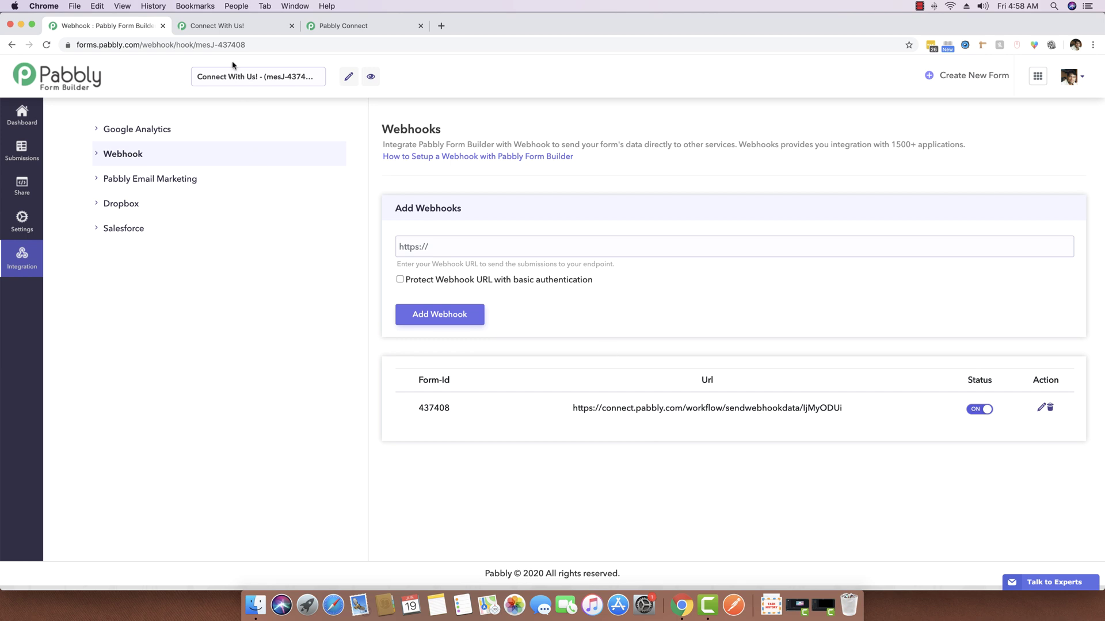
Reload the form and set the Filters Demo trigger waiting to capture a webhook response
left_click(226, 26)
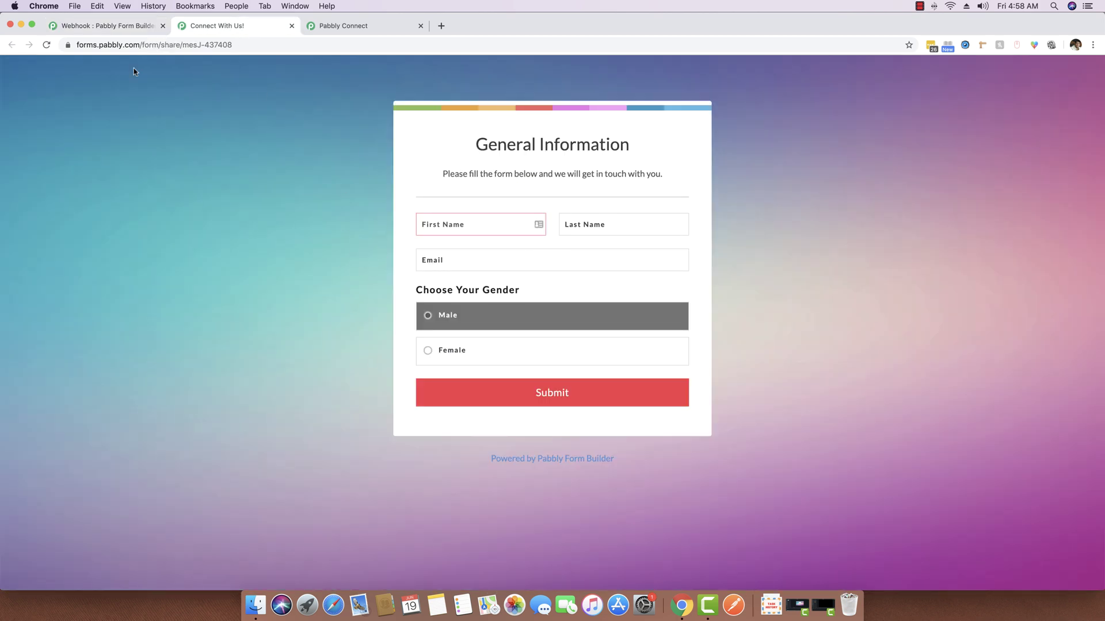
left_click(46, 45)
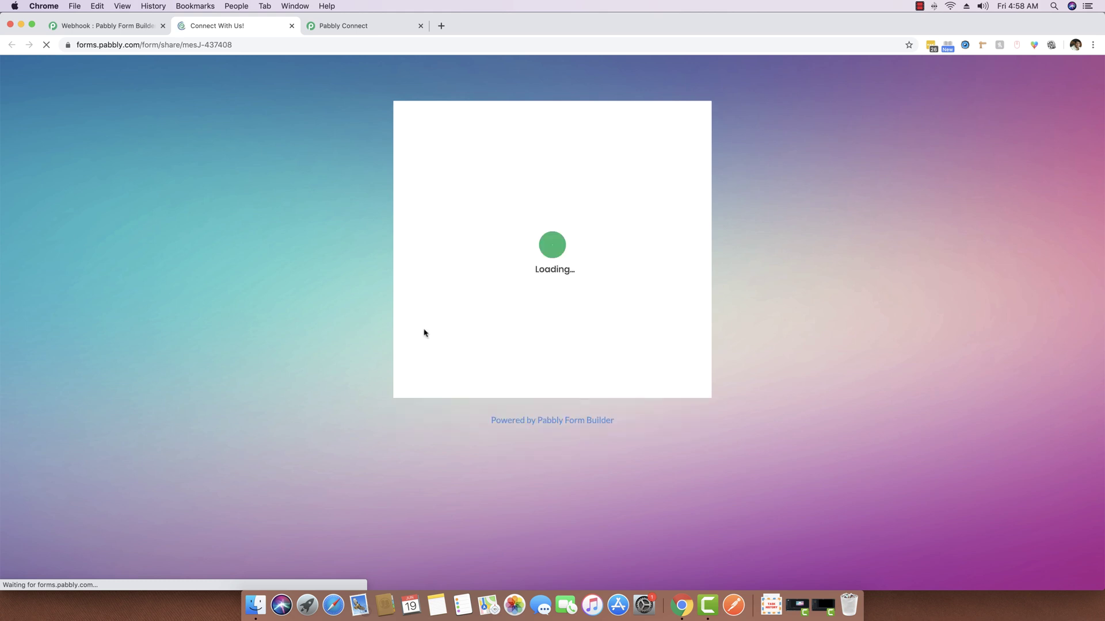
left_click(348, 26)
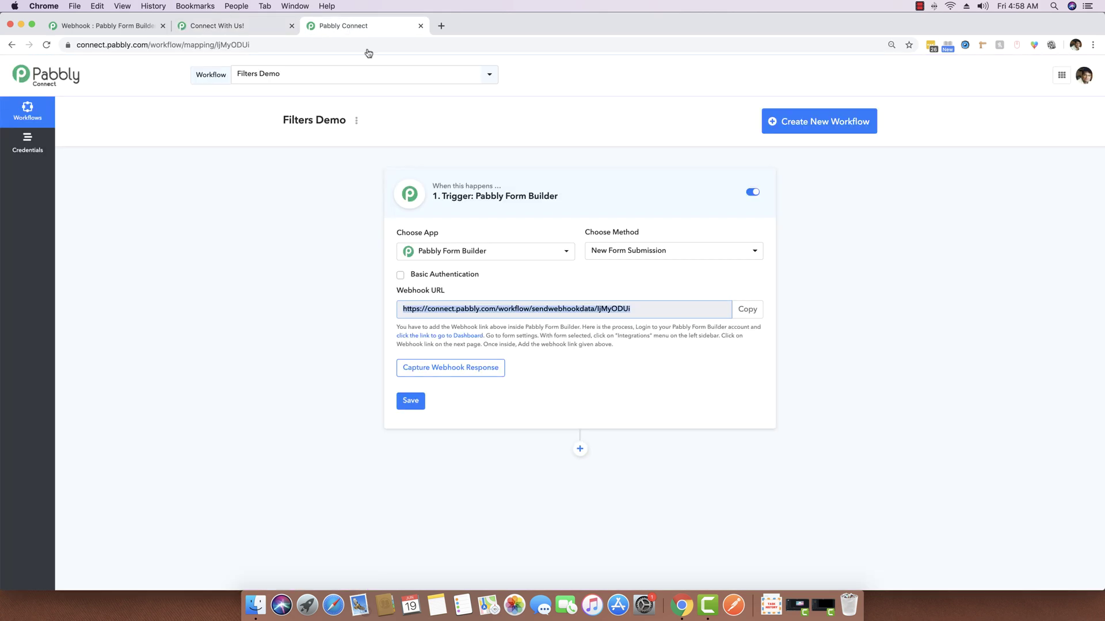
left_click(300, 304)
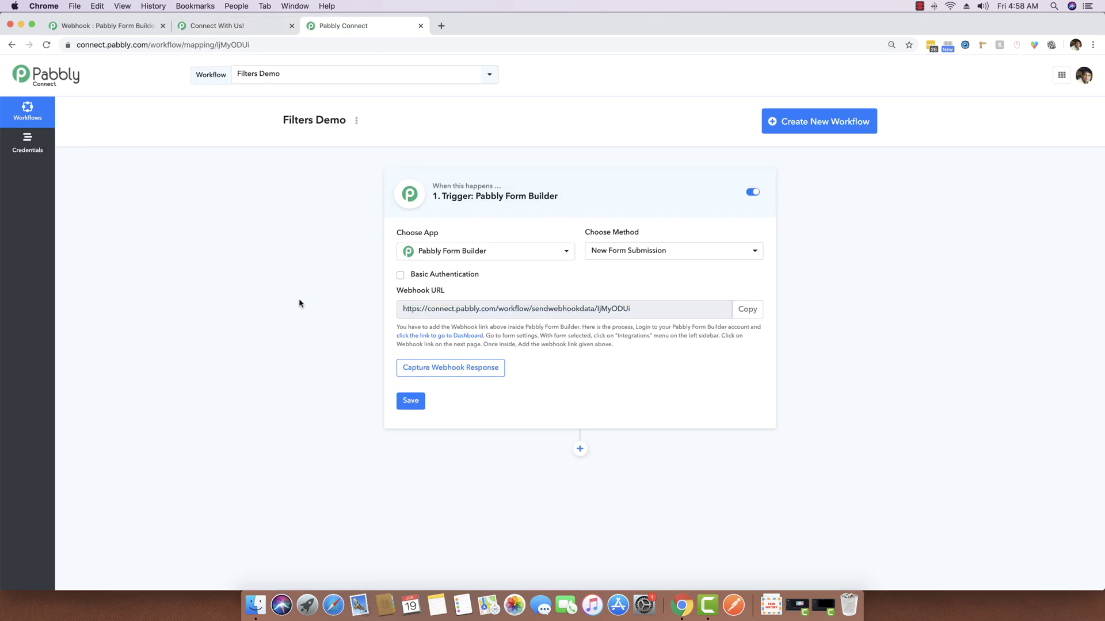
left_click(471, 372)
Submit a test entry with a name, email and gender Male, then return to the workflow
left_click(237, 26)
left_click(474, 225)
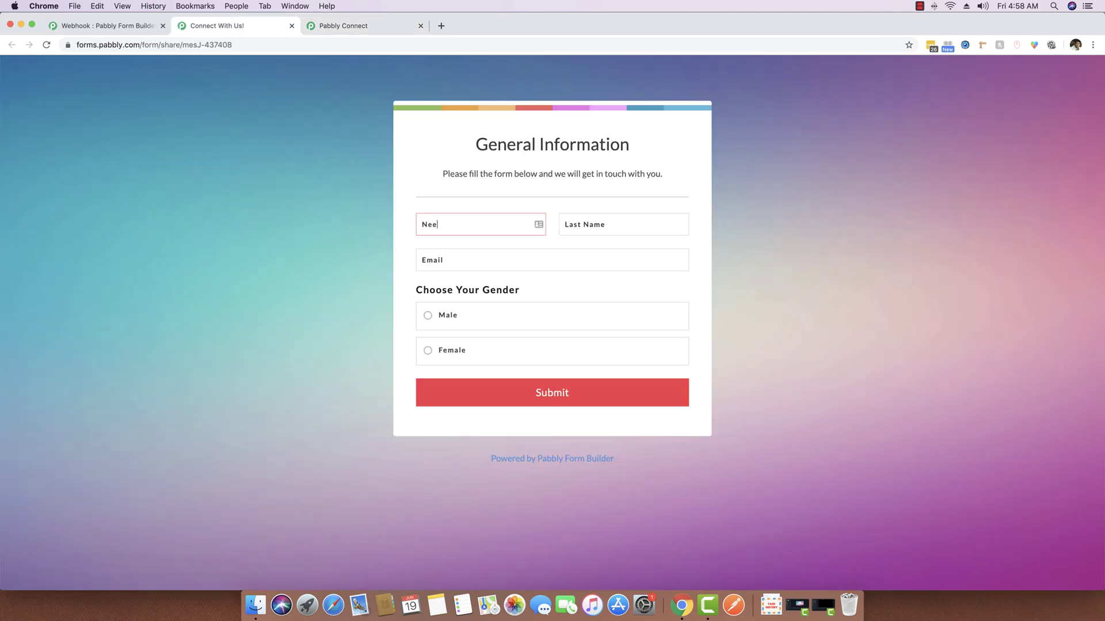
left_click(442, 315)
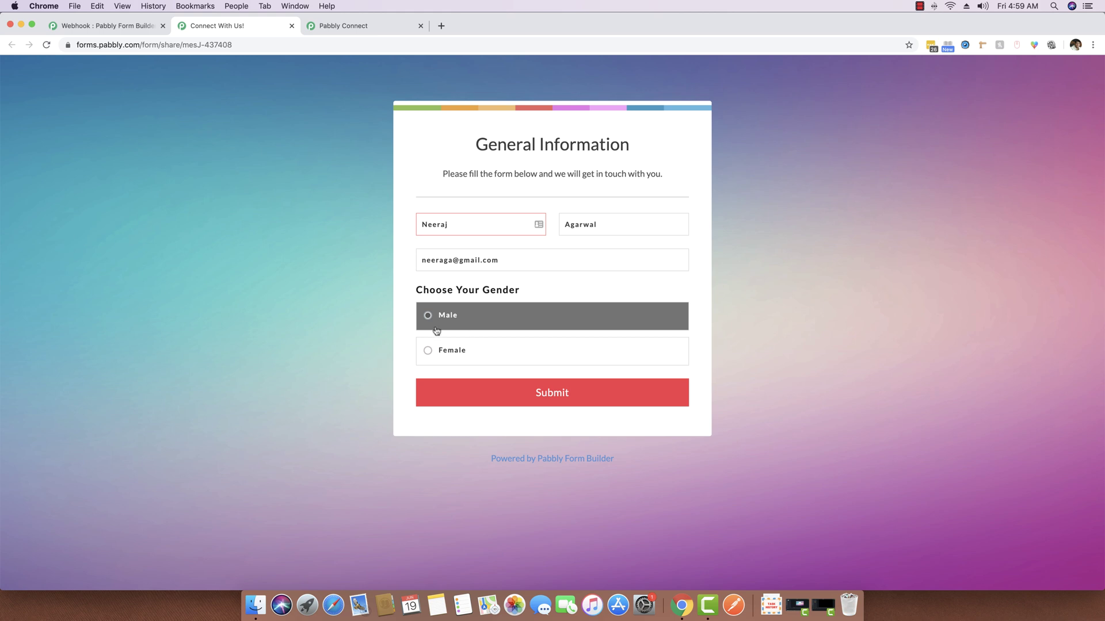
left_click(548, 394)
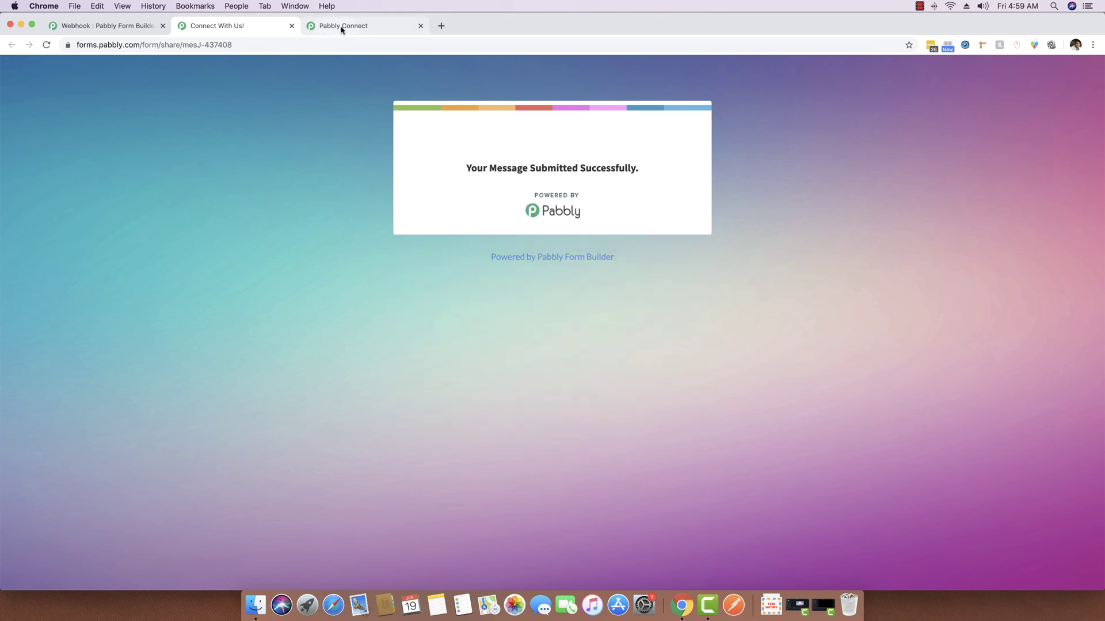
left_click(340, 27)
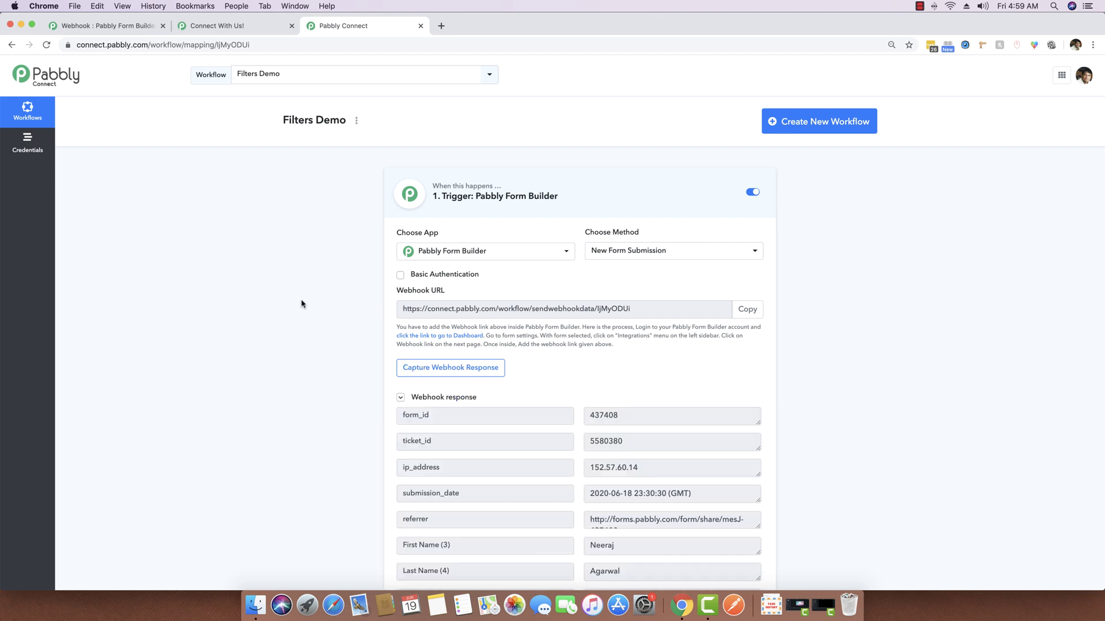
scroll(301, 304, "down", 5)
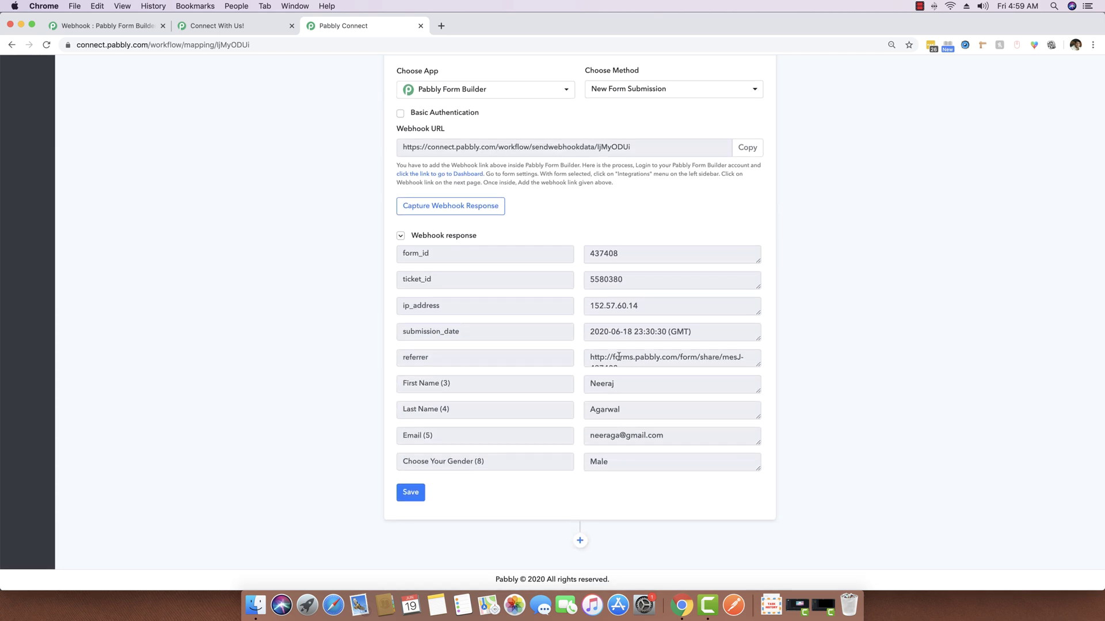
scroll(619, 361, "down", 1)
left_click_drag(528, 462, 380, 469)
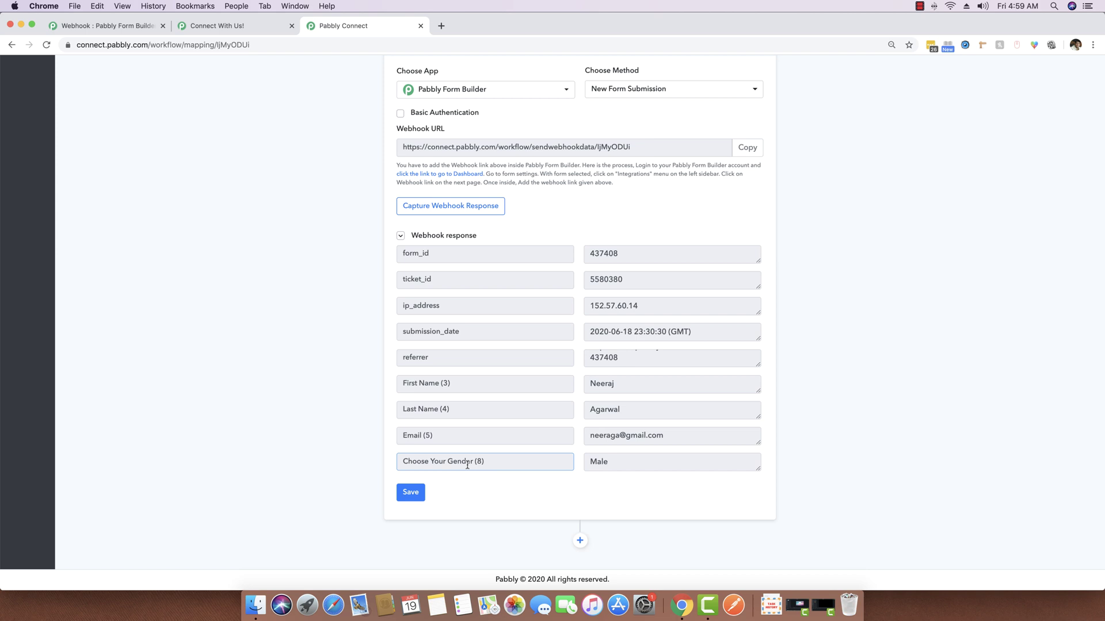
left_click(481, 462)
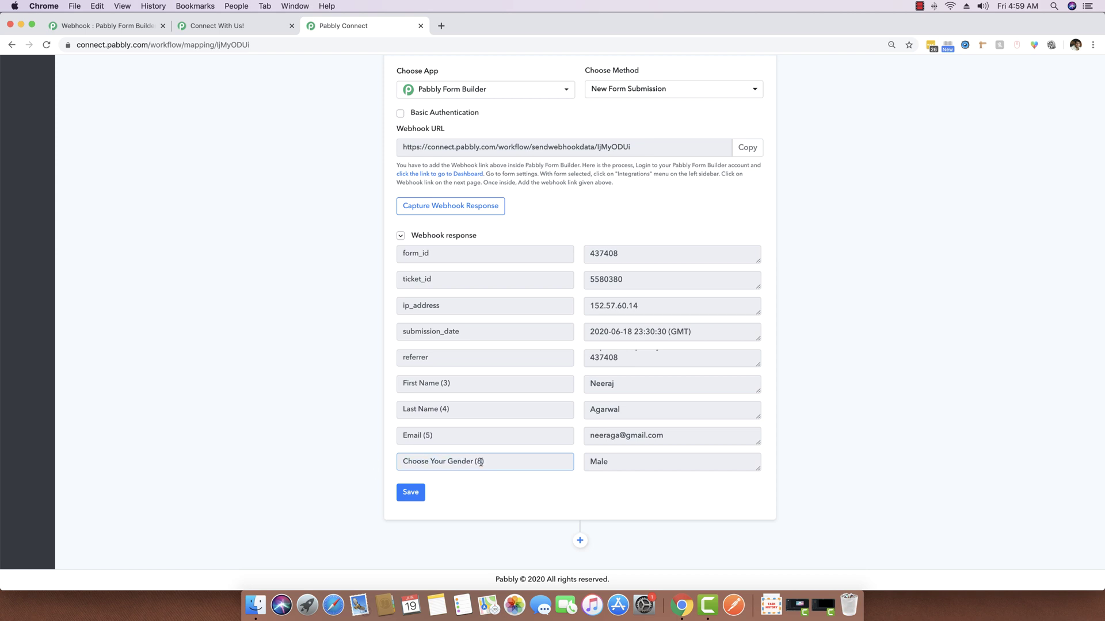
double_click(603, 462)
left_click(616, 462)
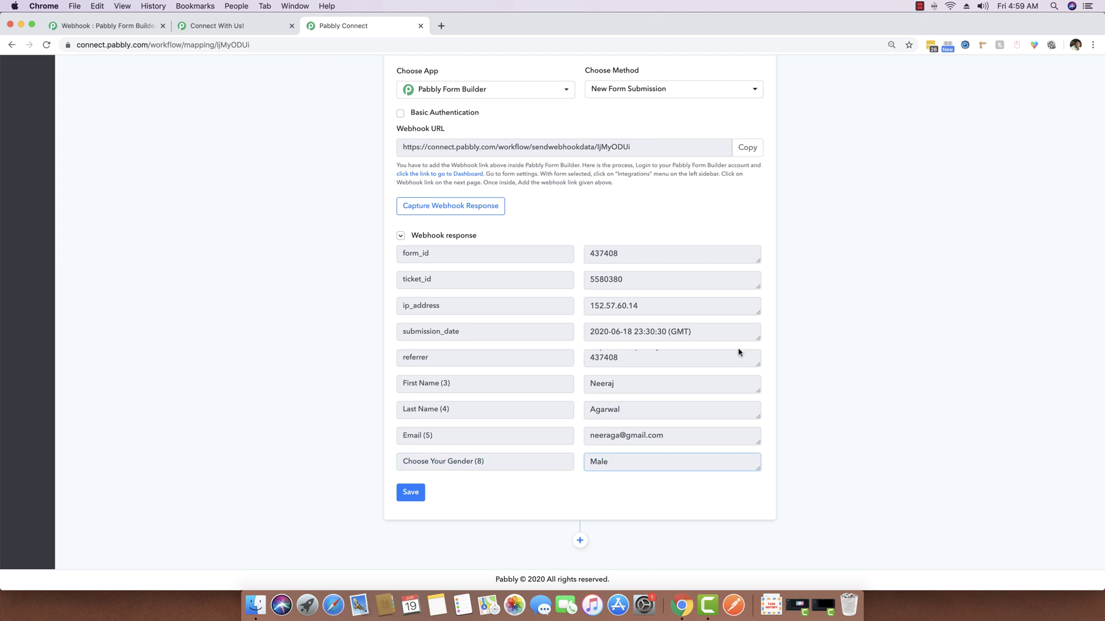
scroll(543, 340, "up", 5)
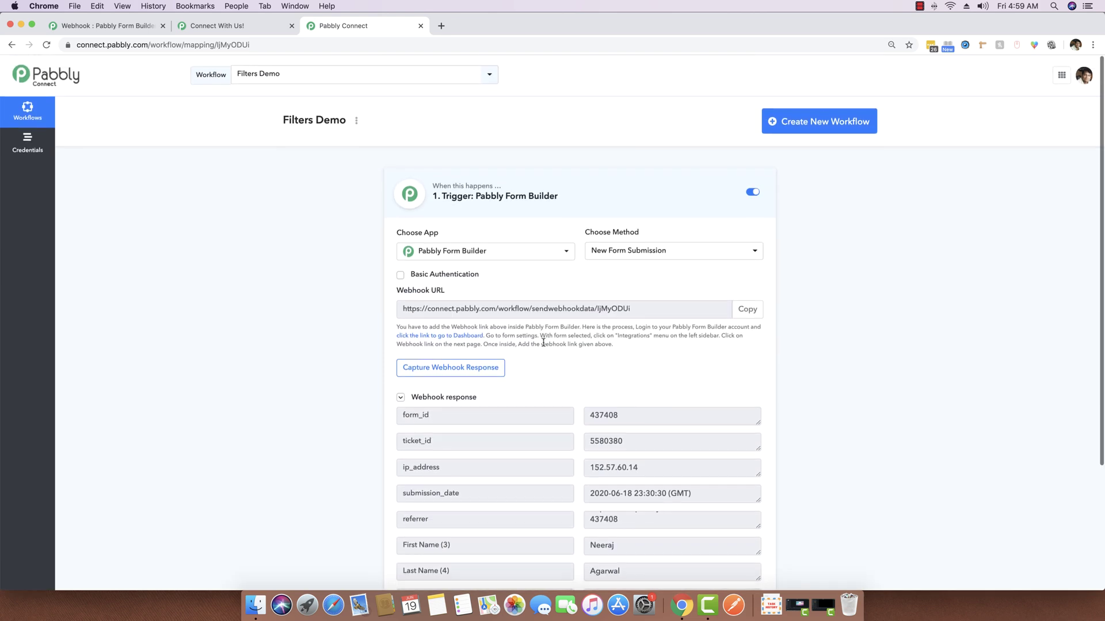
scroll(543, 340, "down", 5)
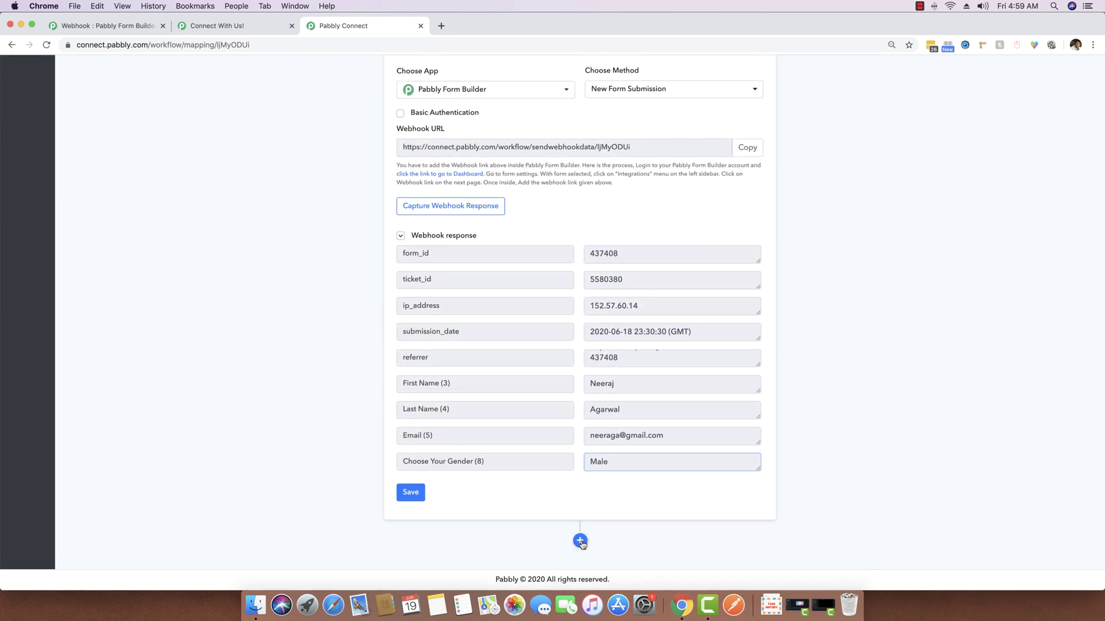
Add a Filter step below the trigger on Choose Your Gender (8) Equal To Female
left_click(580, 542)
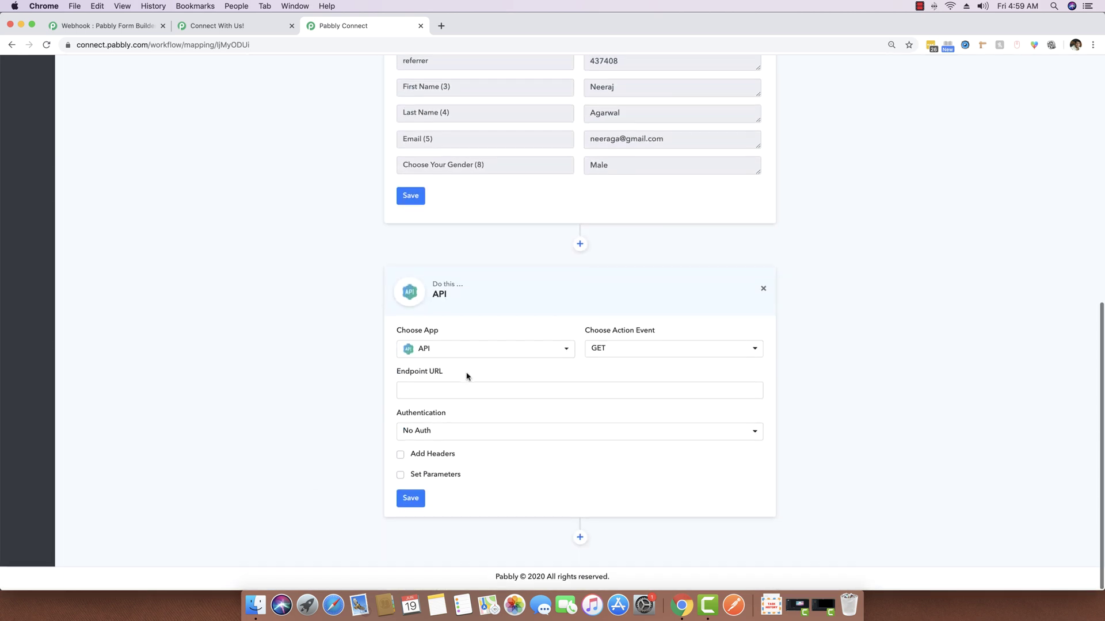
left_click(470, 353)
type("filter")
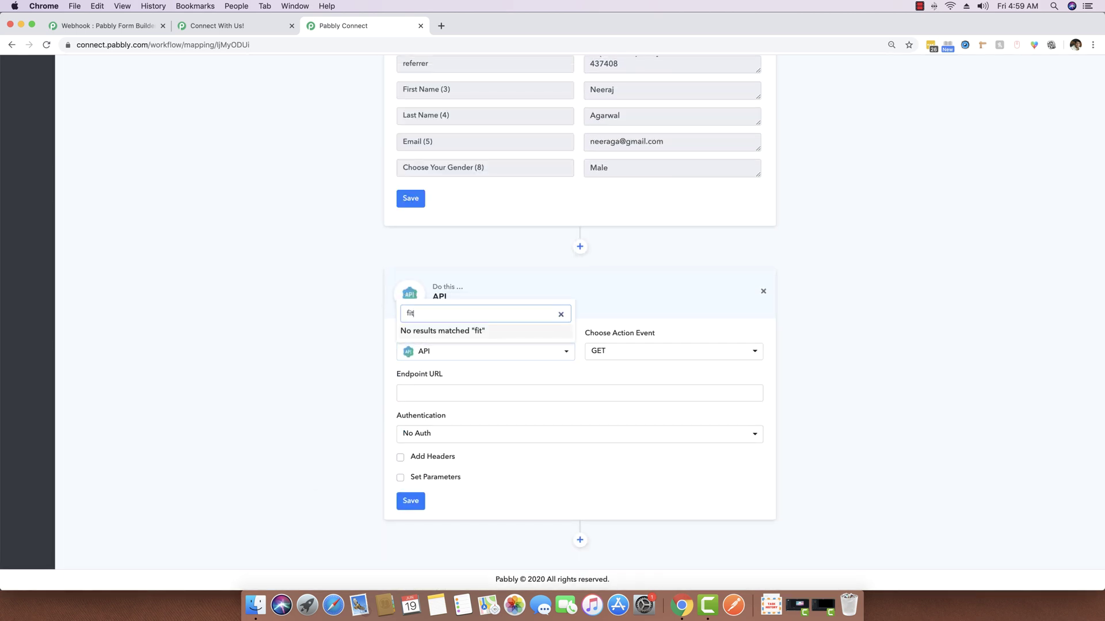
left_click(491, 329)
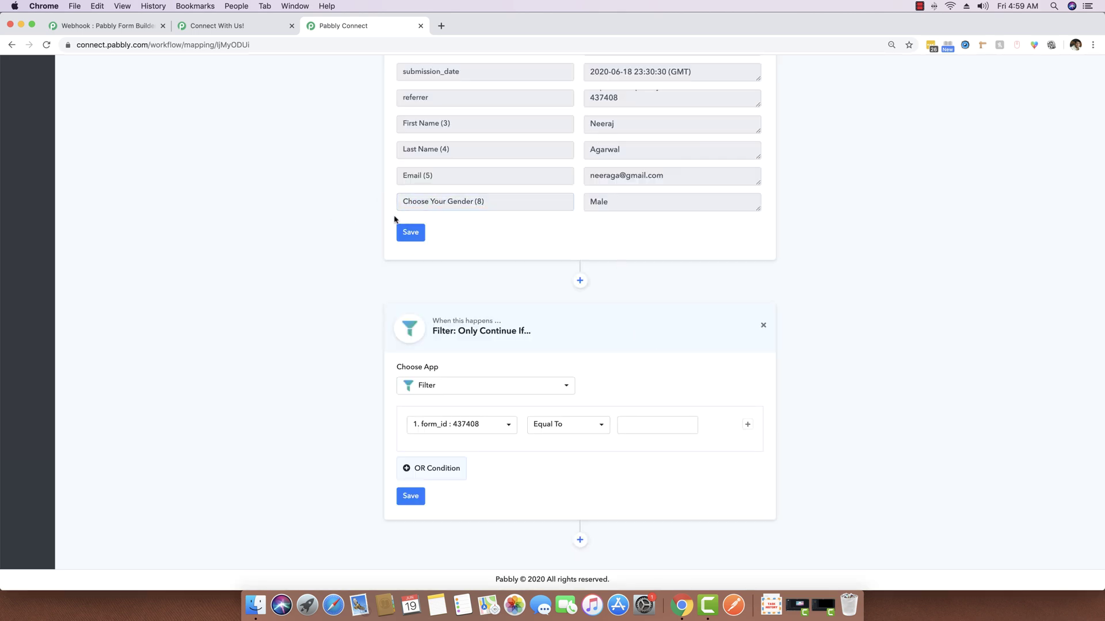
left_click(493, 432)
left_click(470, 424)
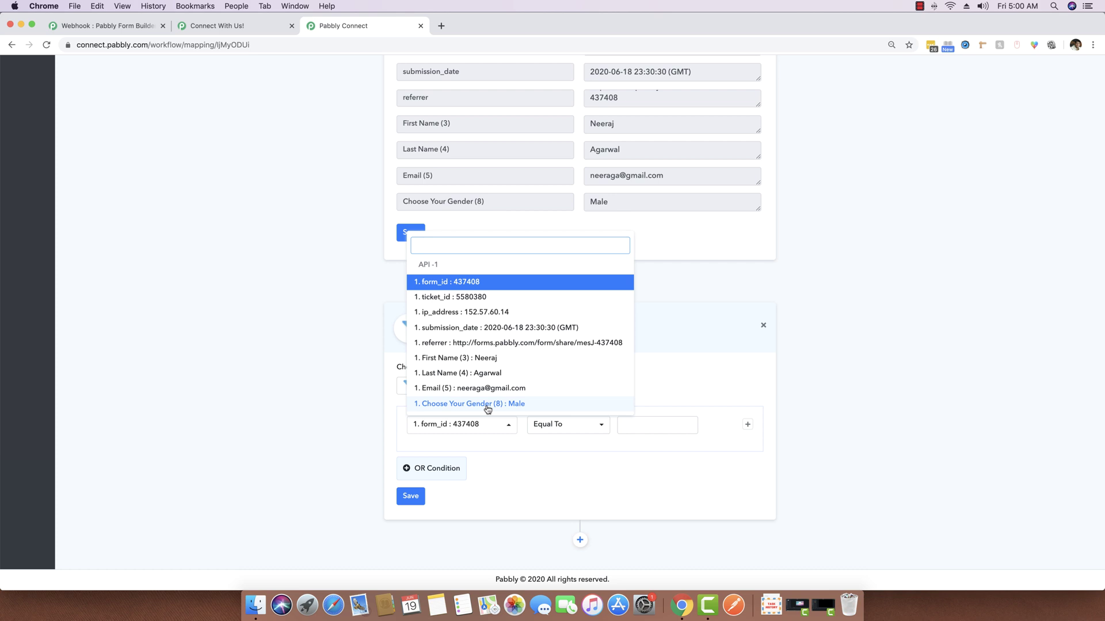
left_click(488, 404)
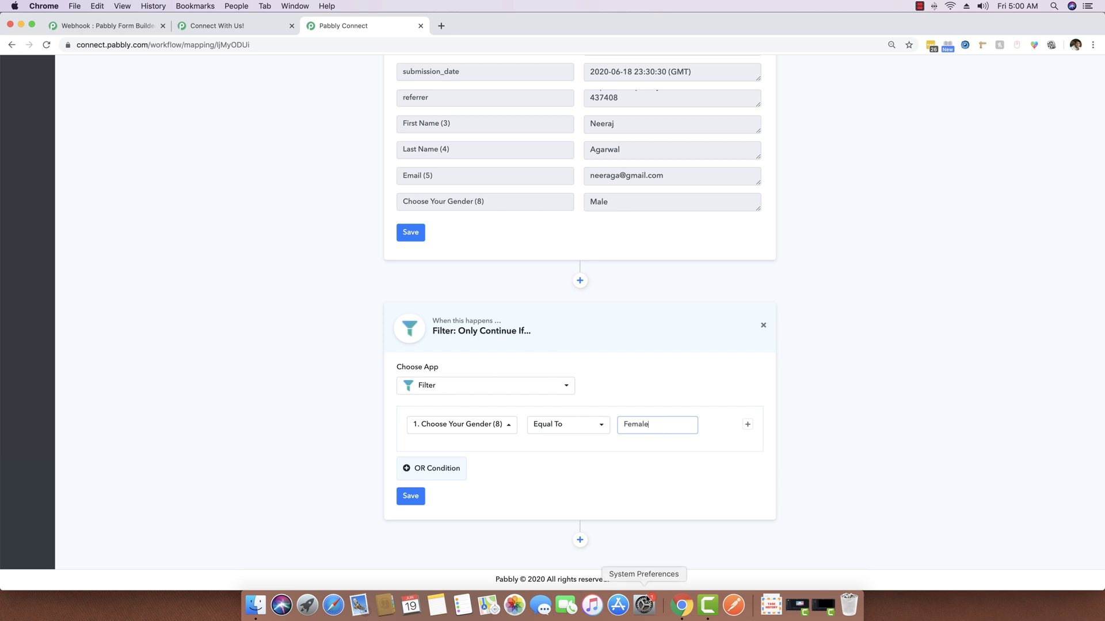
Save the Female filter and send it a test request
left_click(411, 495)
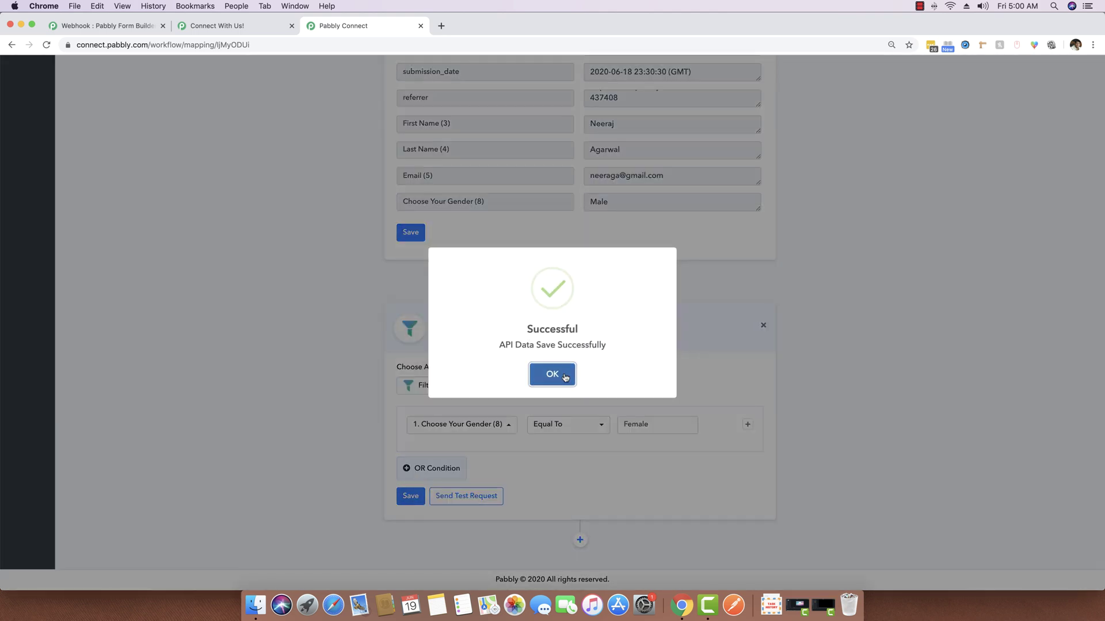
left_click(556, 378)
left_click(465, 496)
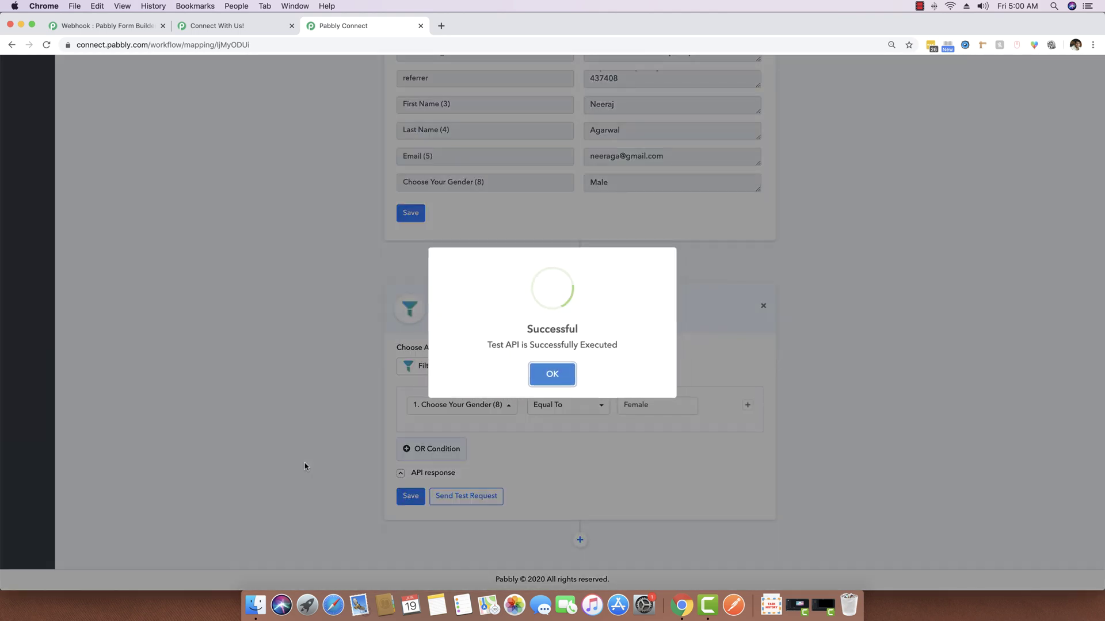
left_click(552, 373)
Review the Condition is false test result and add a new step below the filter
scroll(587, 483, "down", 1)
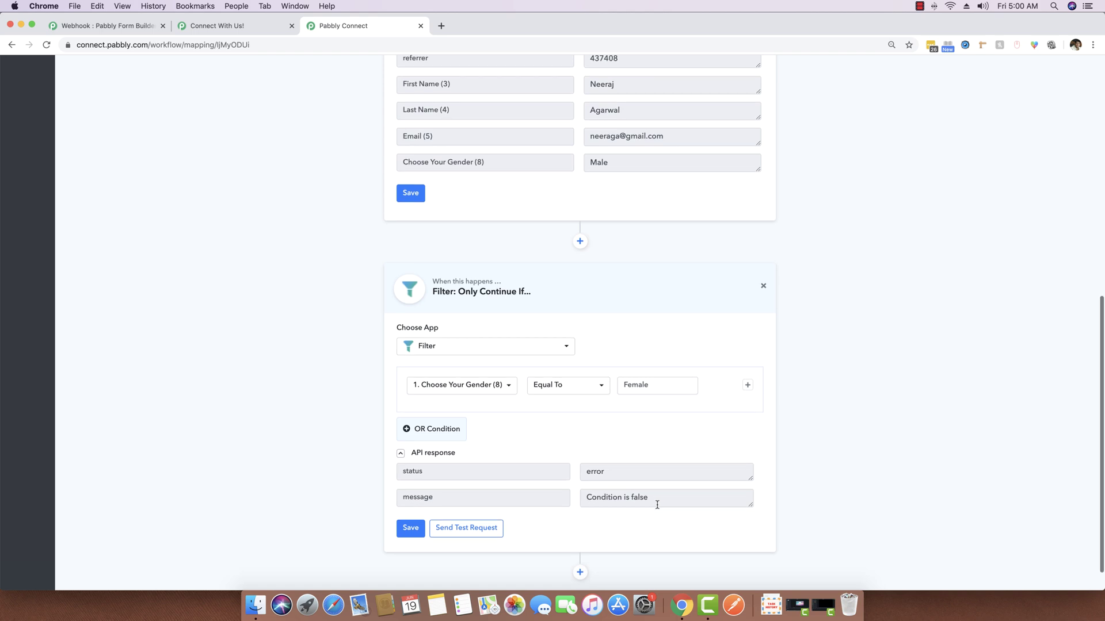
left_click_drag(654, 503, 552, 495)
left_click(619, 497)
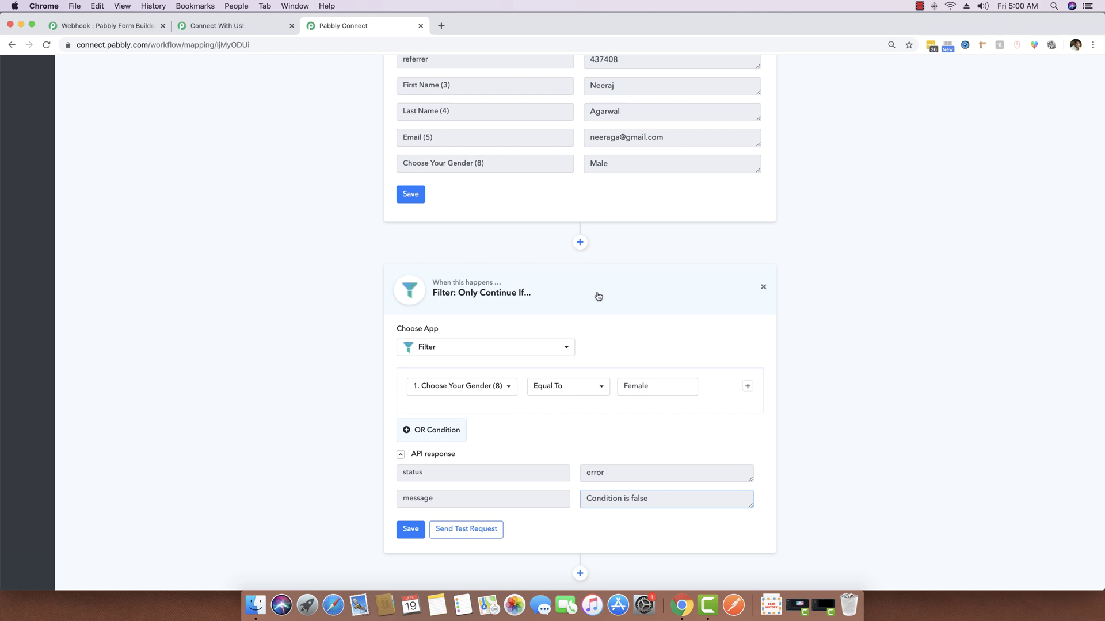
scroll(598, 296, "down", 1)
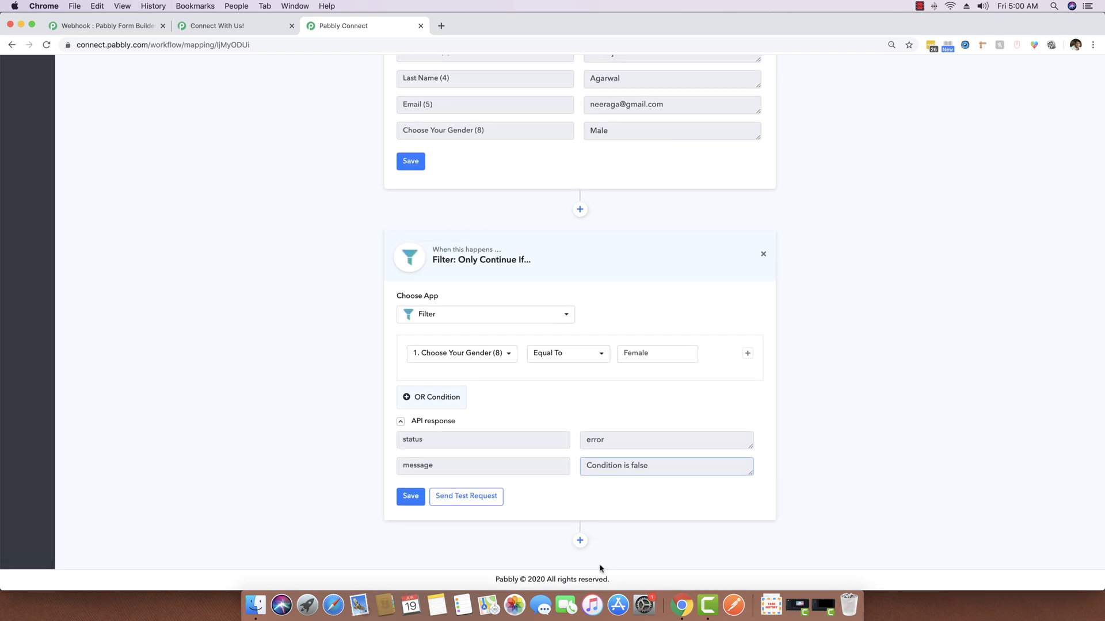
left_click(580, 542)
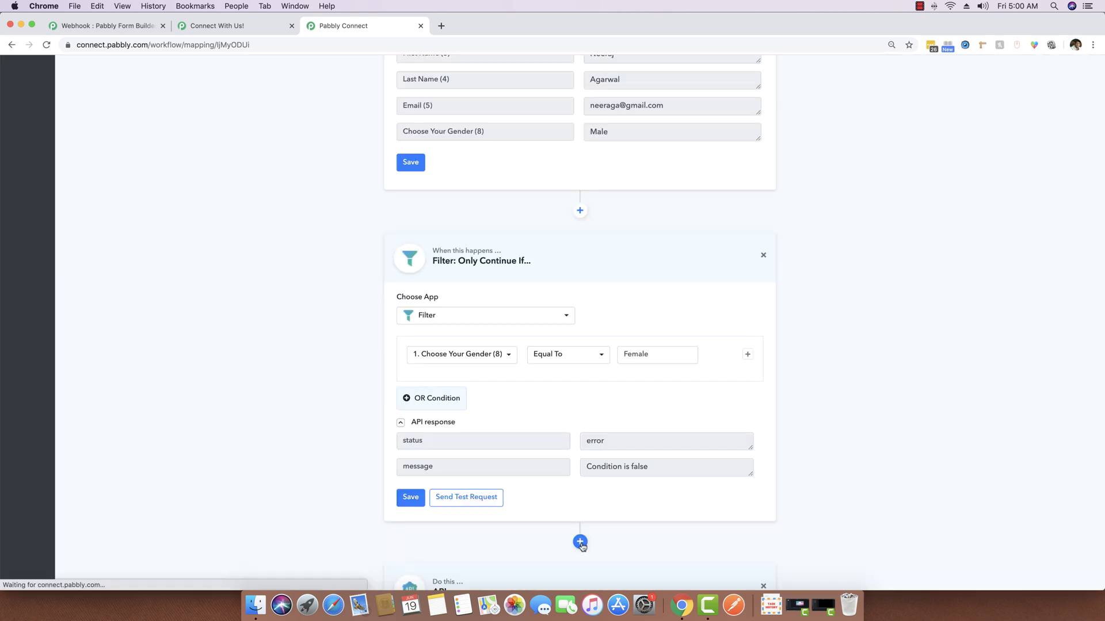
Create a blank Google Sheets spreadsheet titled Responses by Female
left_click(442, 26)
type("sheets.google.com")
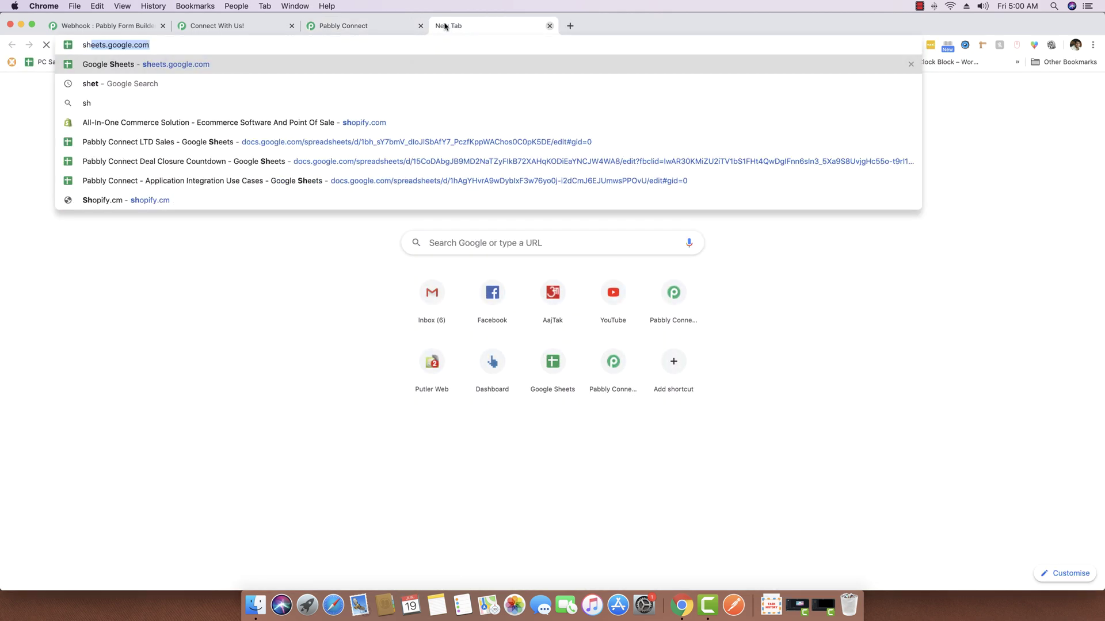
key("Return")
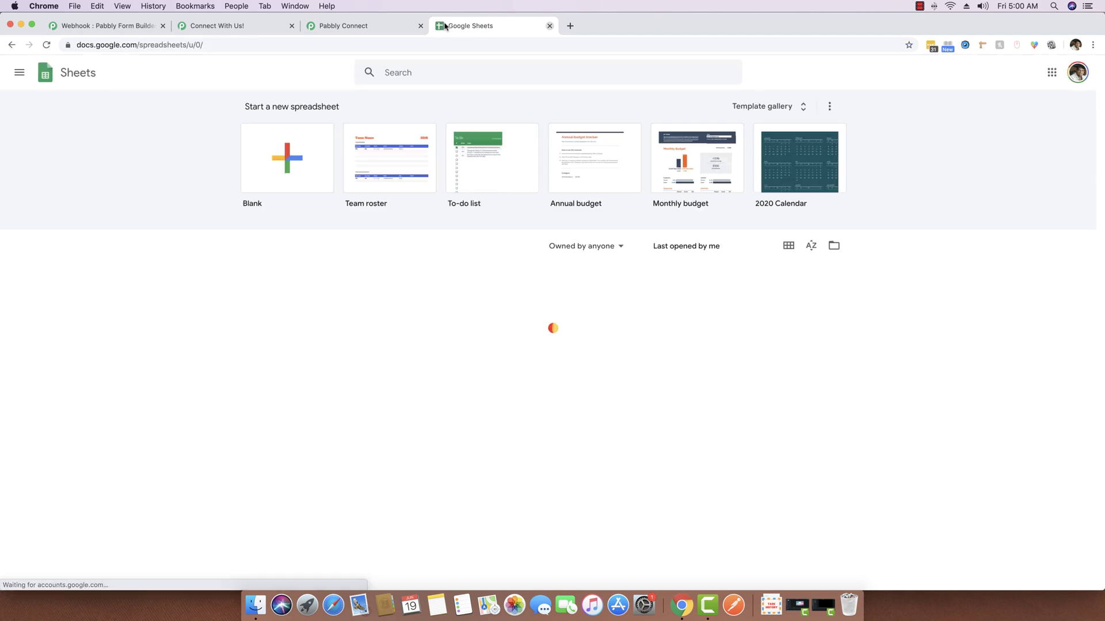
left_click(311, 155)
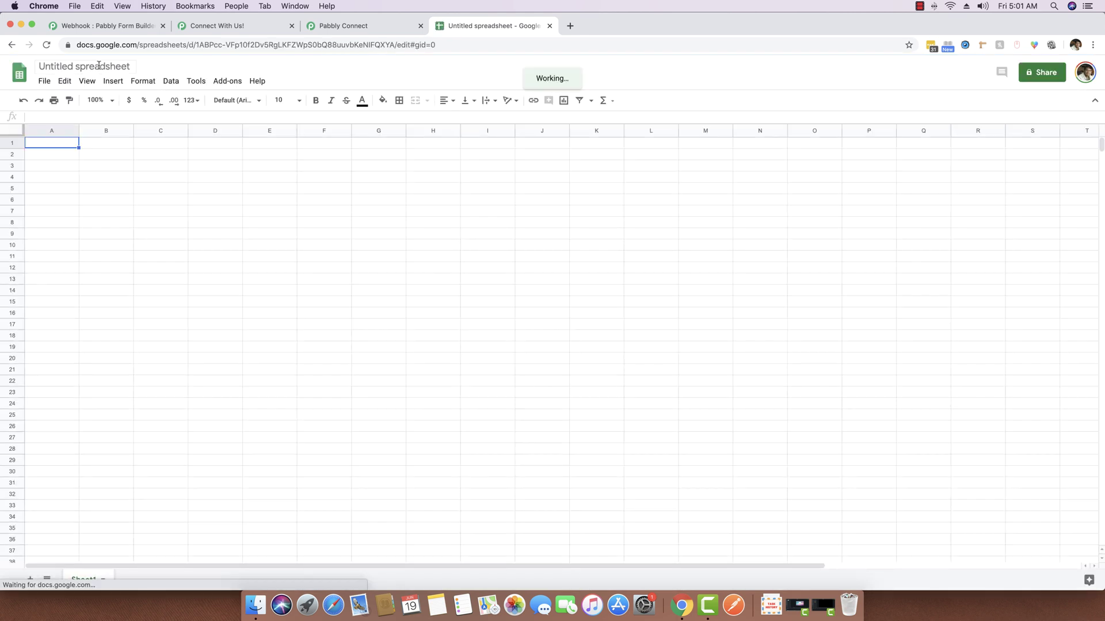
left_click(98, 65)
type("Respo")
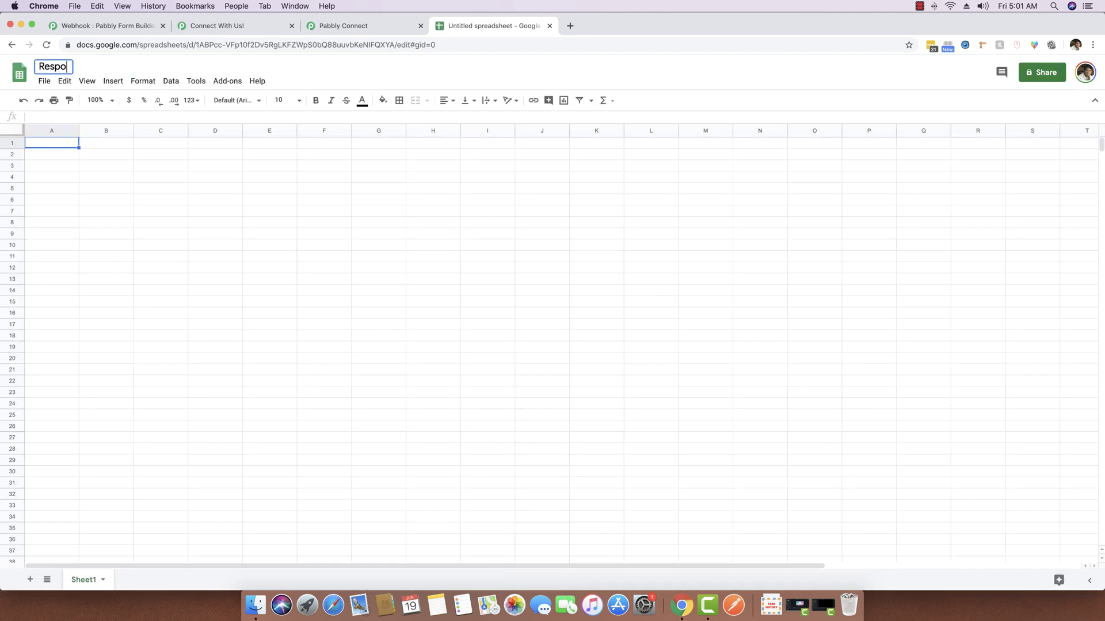
type("nses by Female")
left_click(139, 249)
Enter headers First Name, Last Name, Email and Gender across A1:D1
left_click(60, 149)
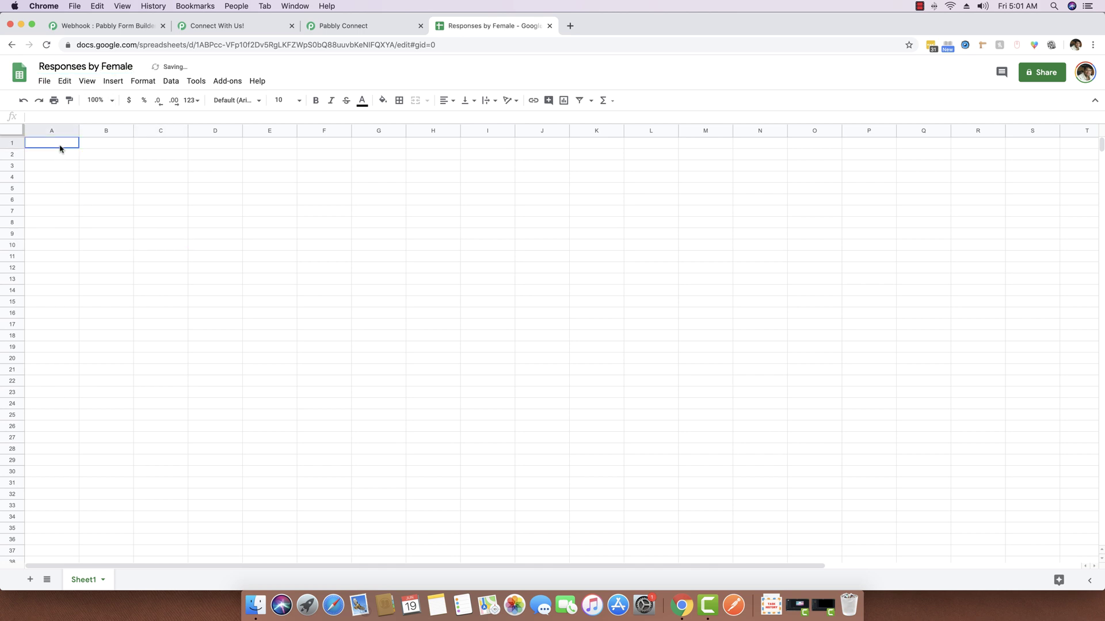
type("Firstn")
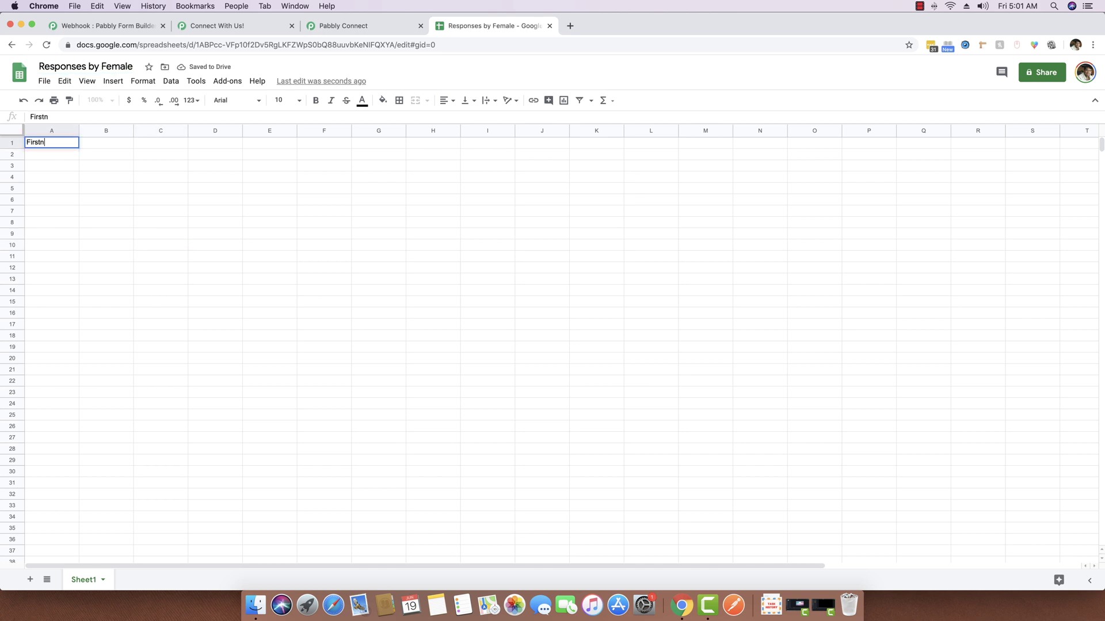
key("BackSpace")
type(" Name")
key("Tab")
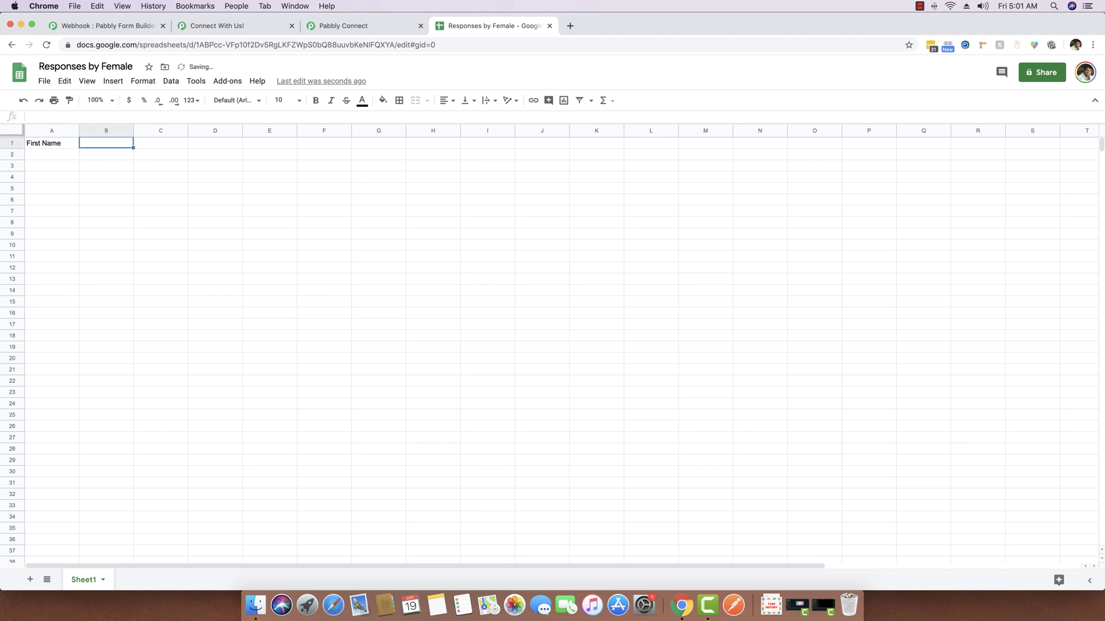
type("Last Name")
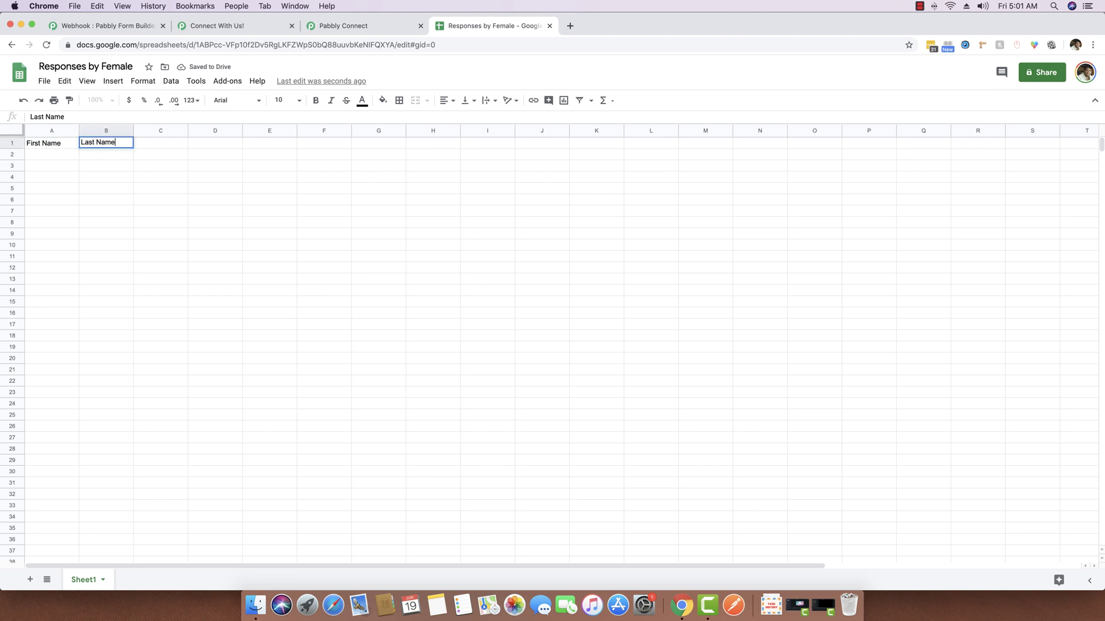
key("Tab")
type("Email")
key("Tab")
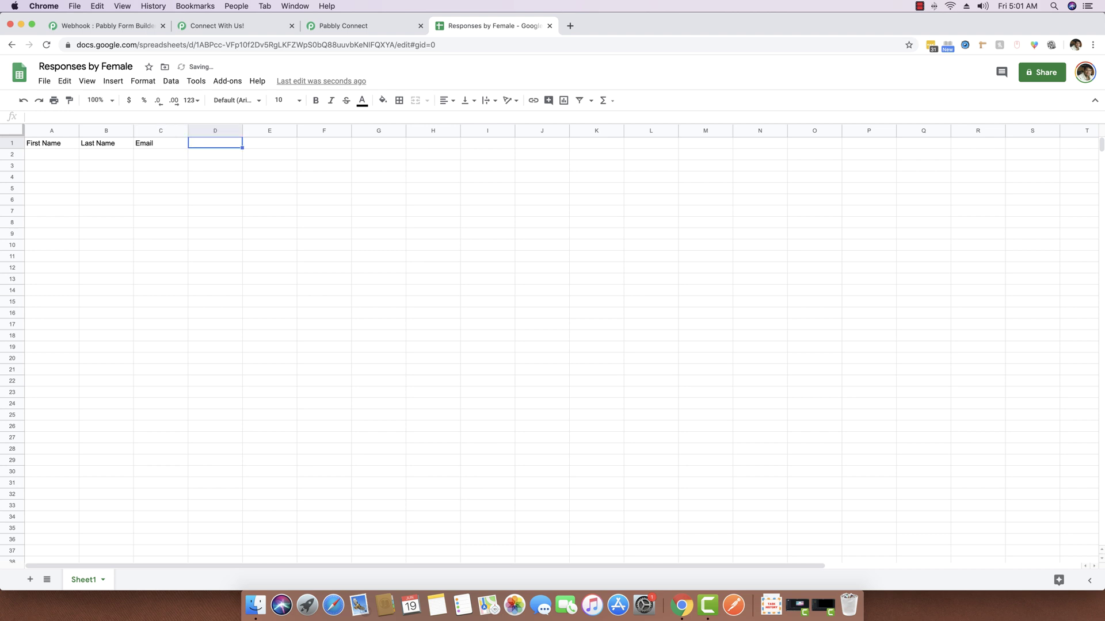
type("Gender")
key("Return")
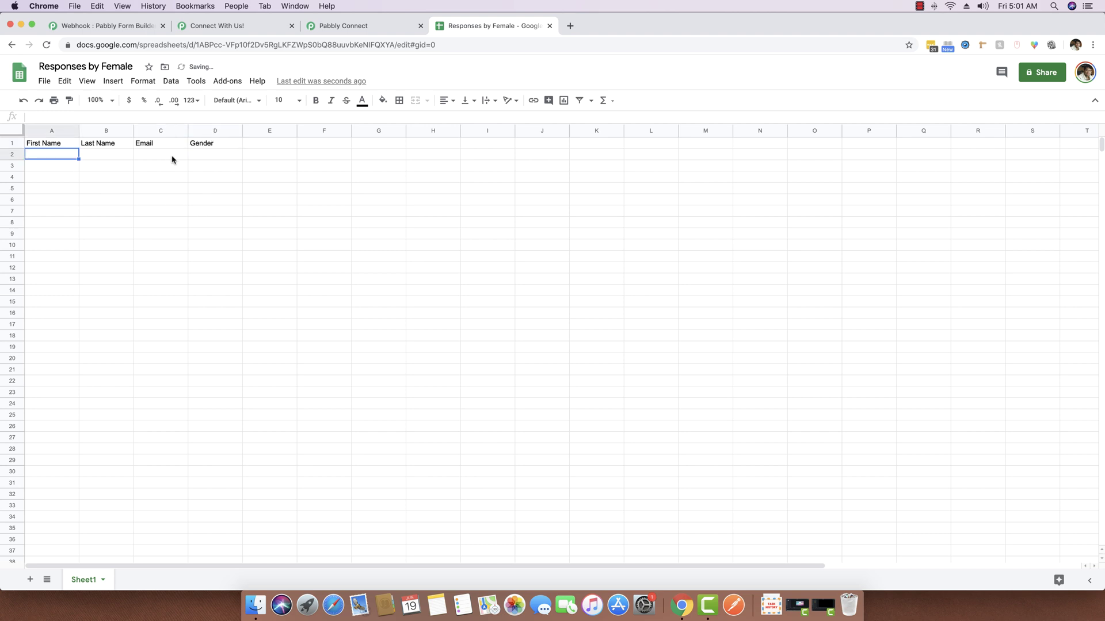
Set the new action step's app to Google Sheets
left_click(378, 27)
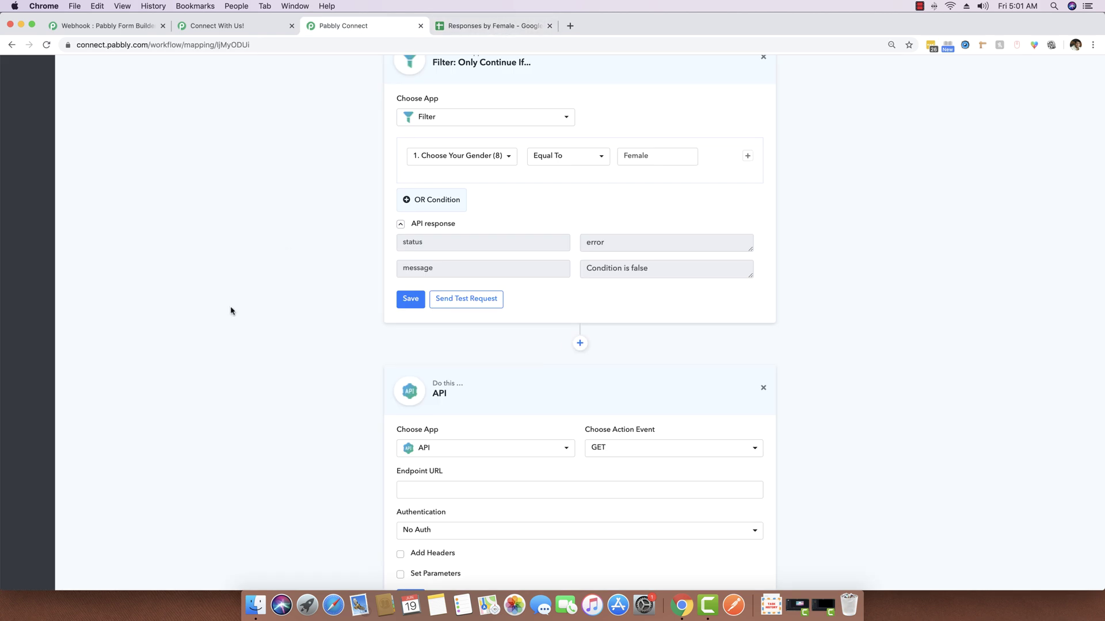
scroll(237, 312, "down", 3)
left_click(449, 357)
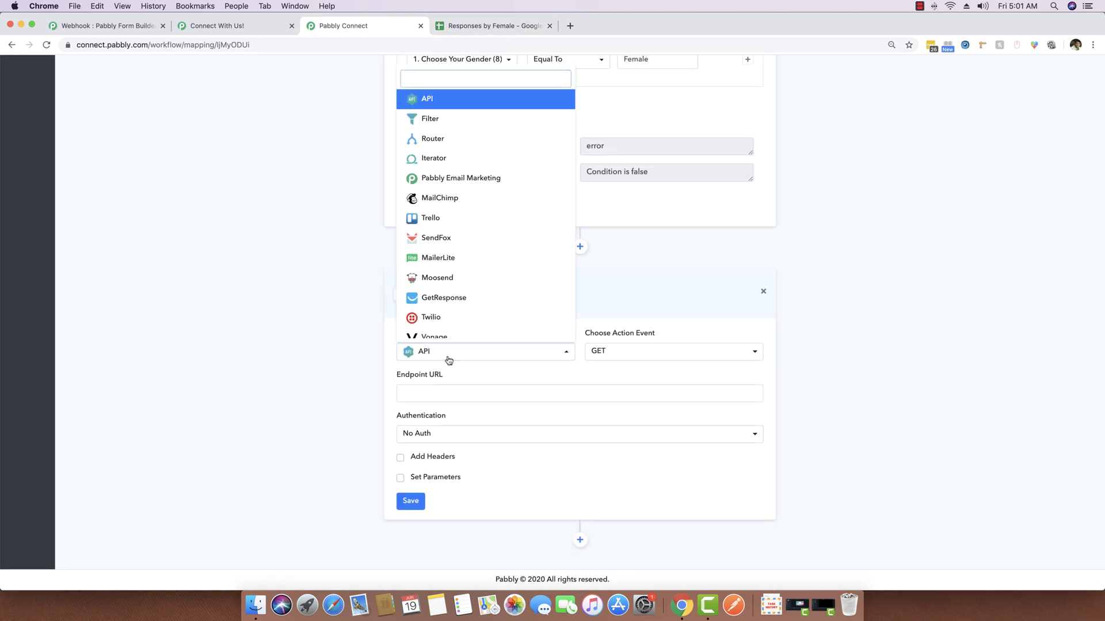
type("shee")
left_click(529, 290)
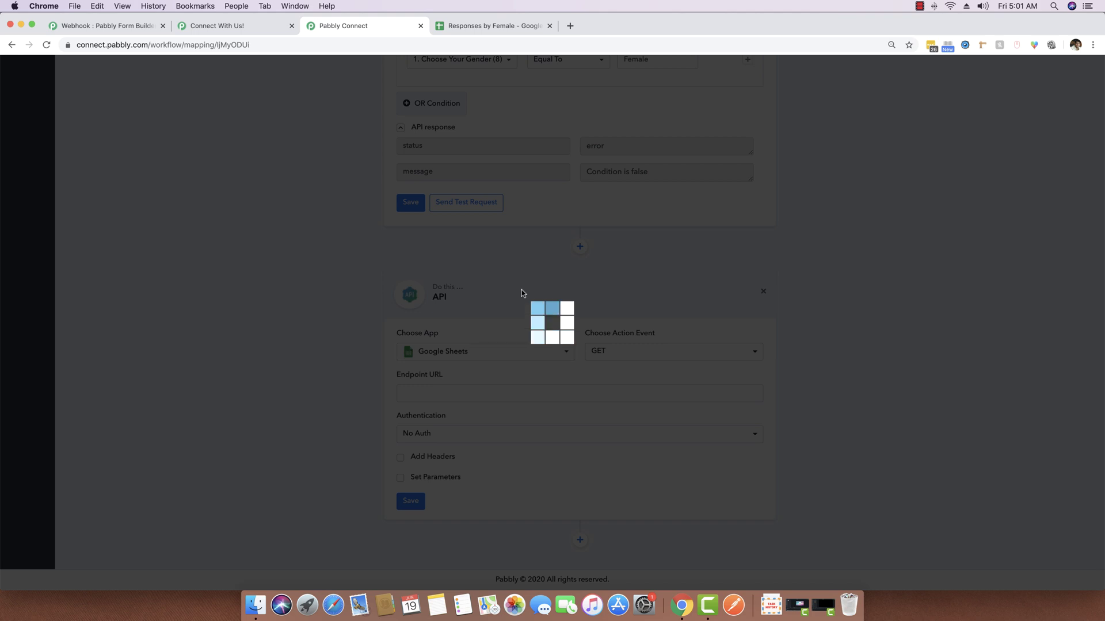
Connect a Google account to the Google Sheets step and grant it Sheets access
left_click(449, 475)
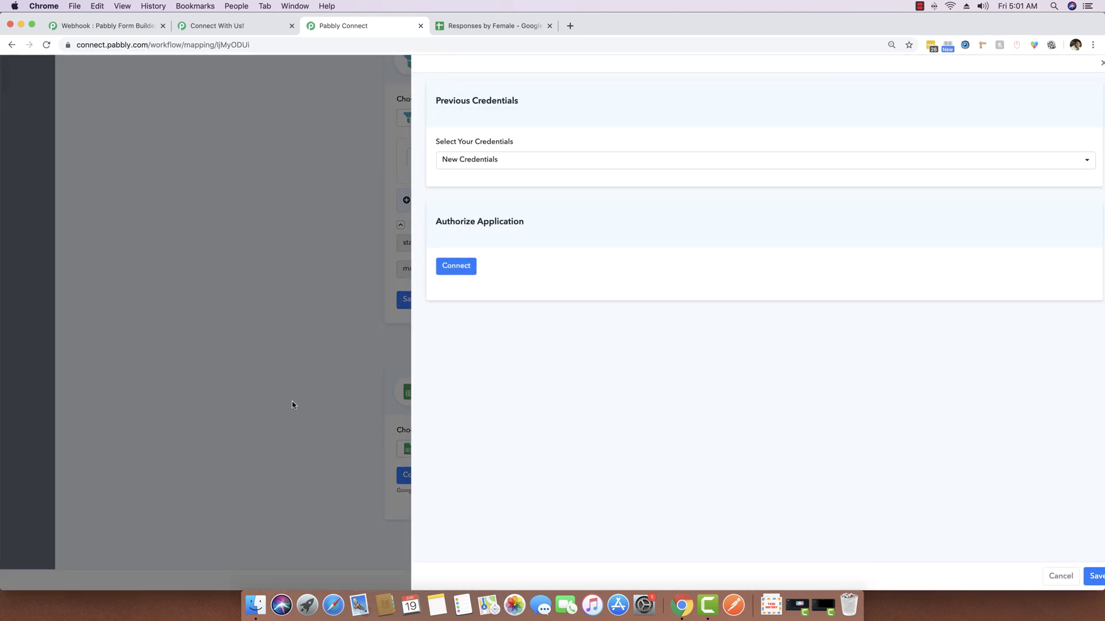
left_click(463, 266)
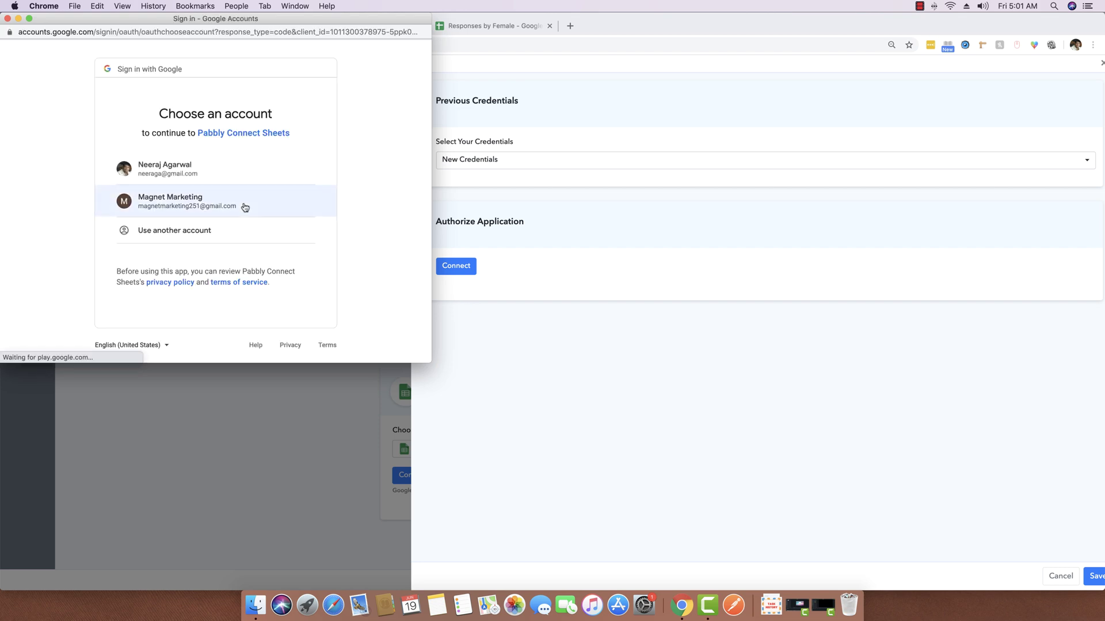
left_click(209, 177)
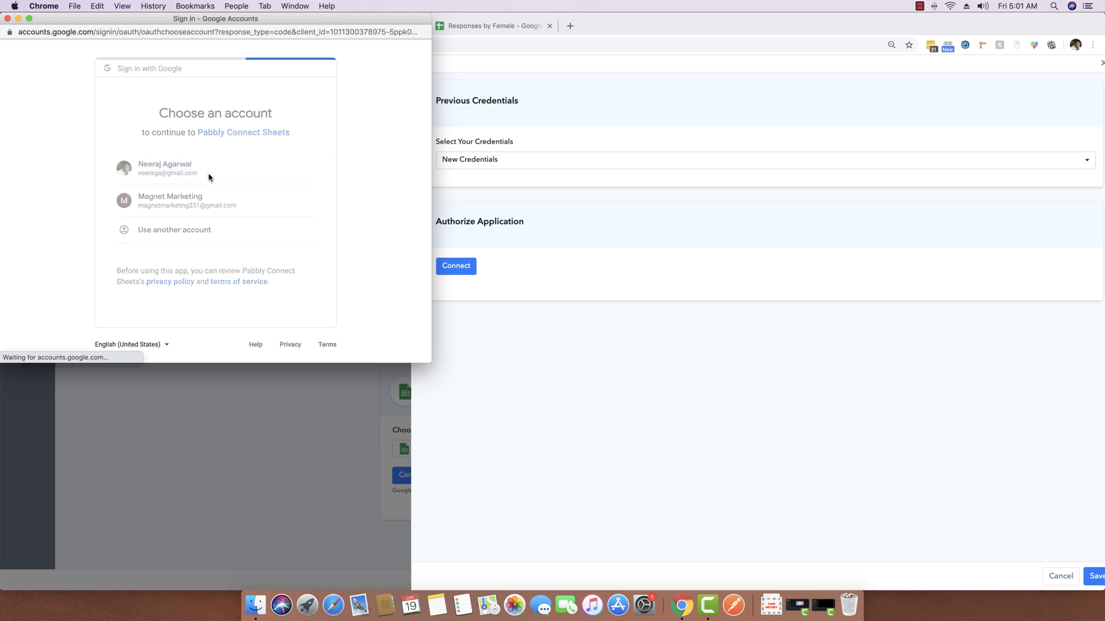
scroll(318, 265, "down", 2)
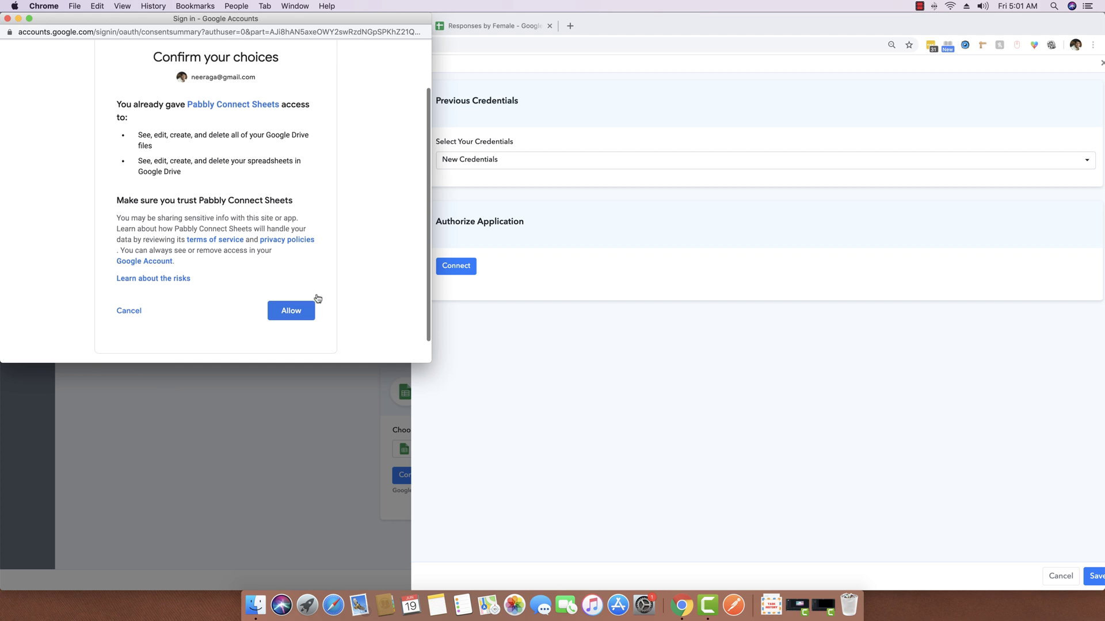
left_click(292, 318)
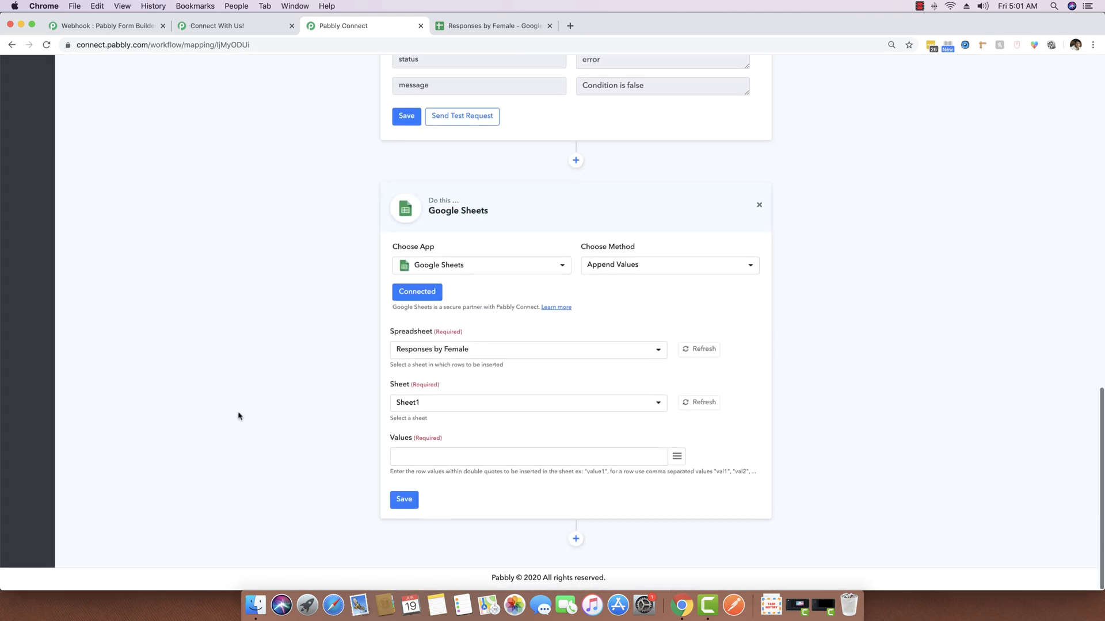
Keep Responses by Female as the target spreadsheet after checking its column headers
left_click(481, 352)
left_click(482, 353)
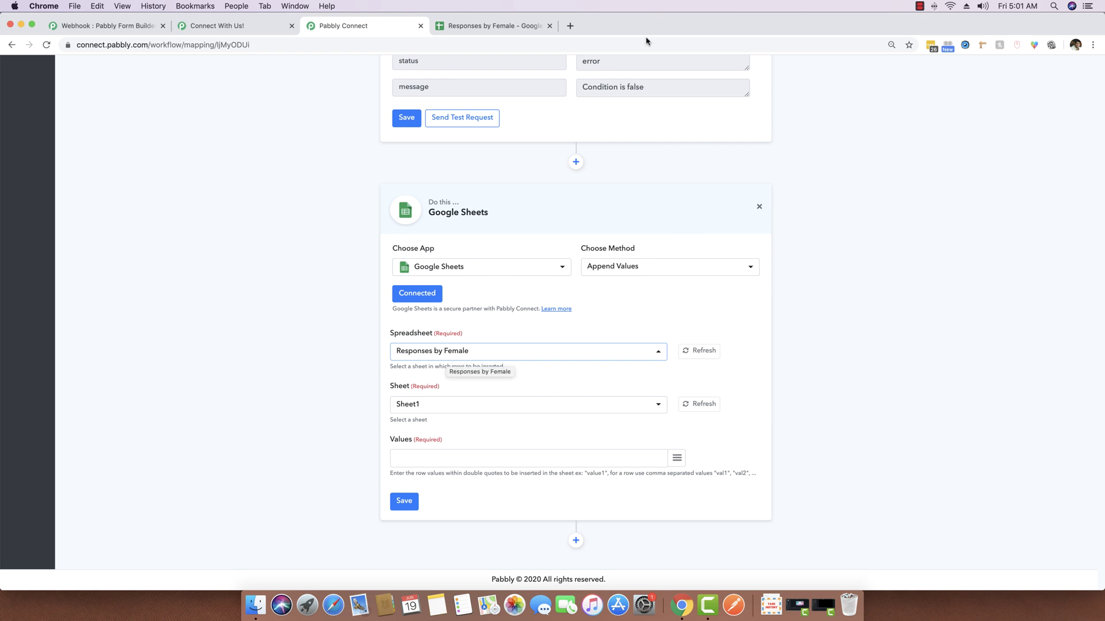
left_click(494, 26)
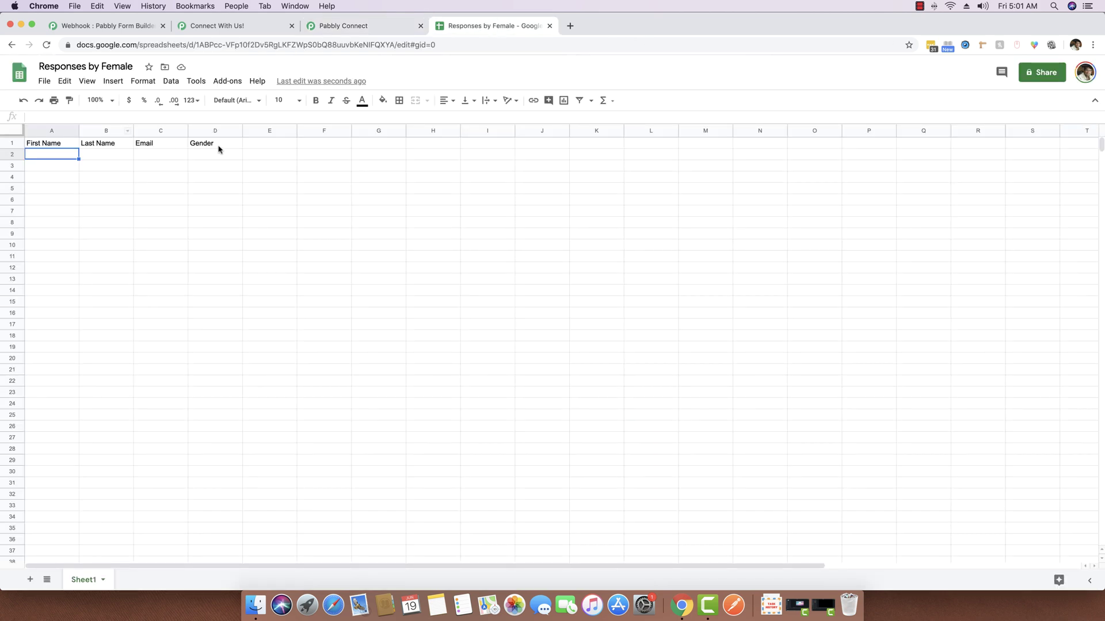
left_click(345, 25)
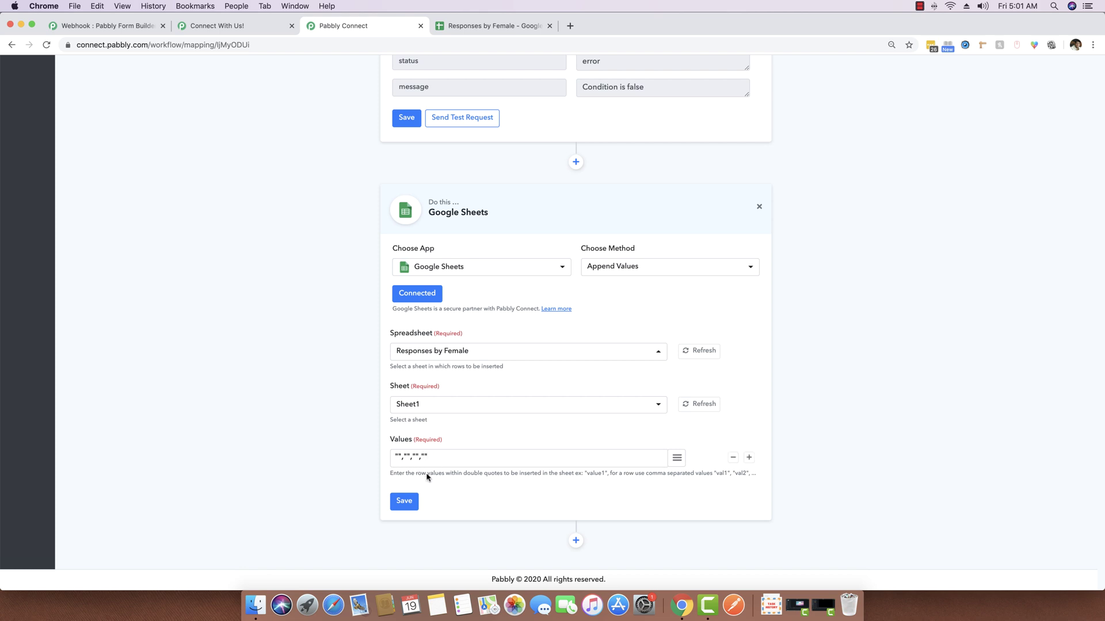
Map First Name, Last Name, Email and Choose Your Gender into the Values field
left_click(677, 459)
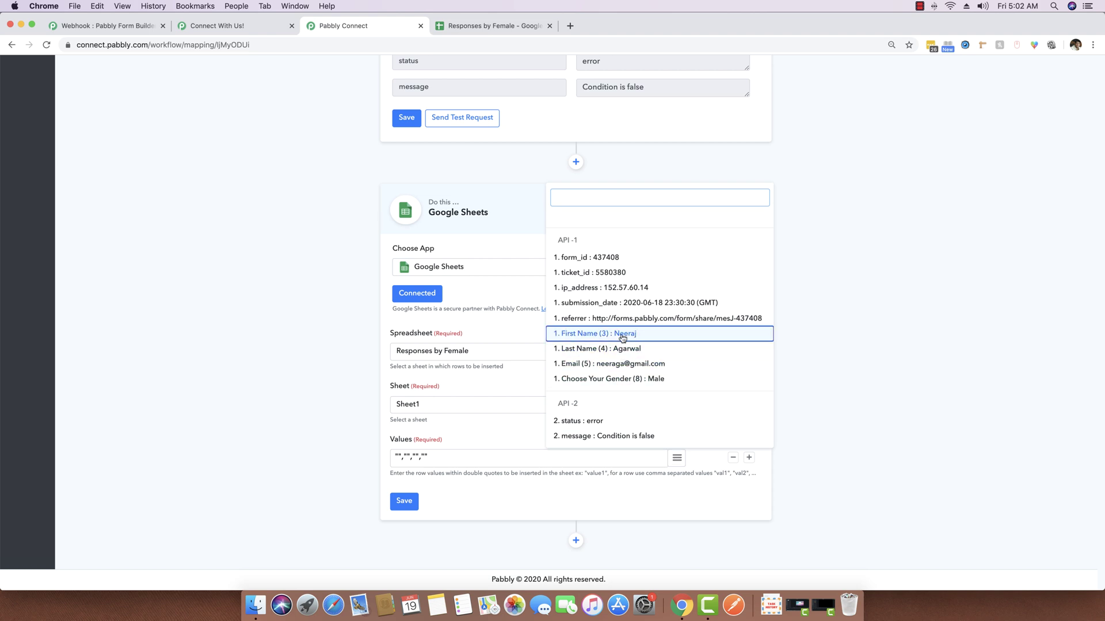
left_click(602, 341)
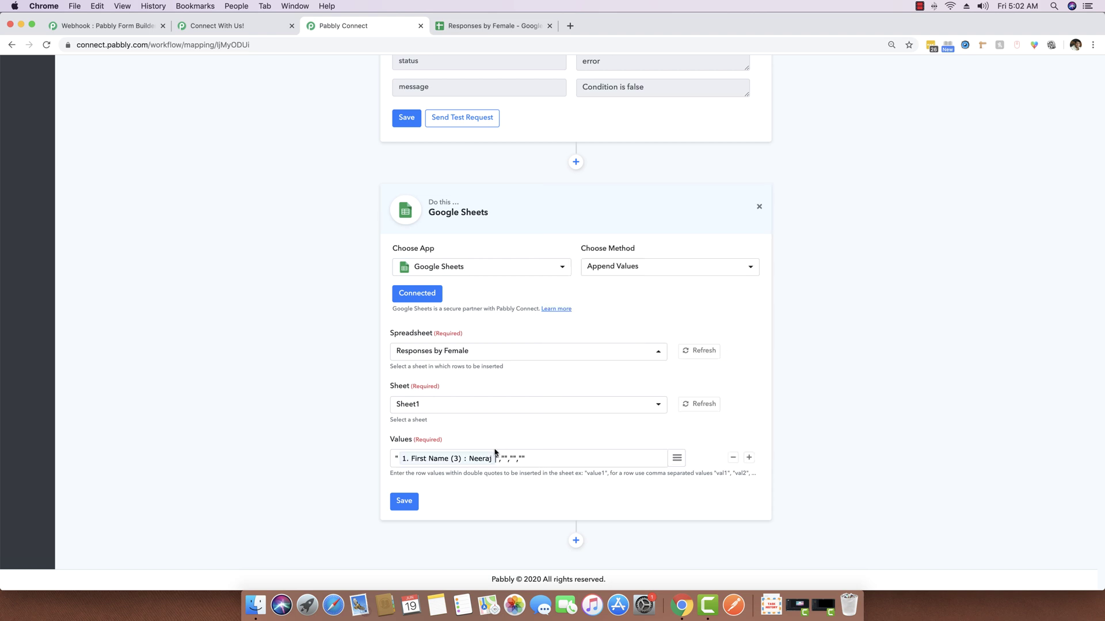
left_click(677, 458)
left_click(633, 352)
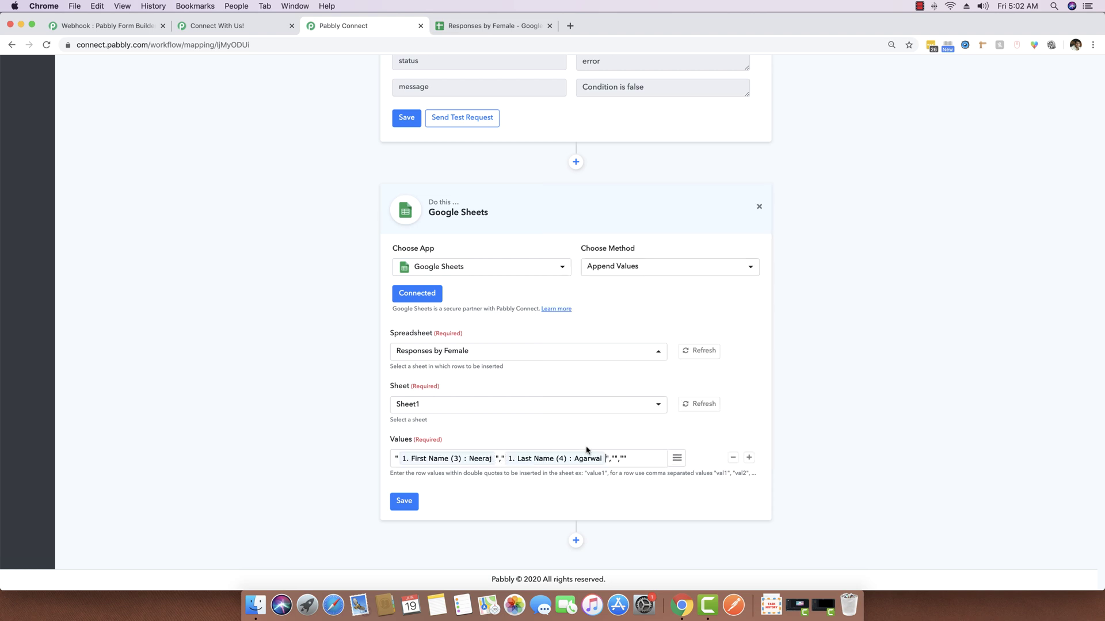
left_click(676, 458)
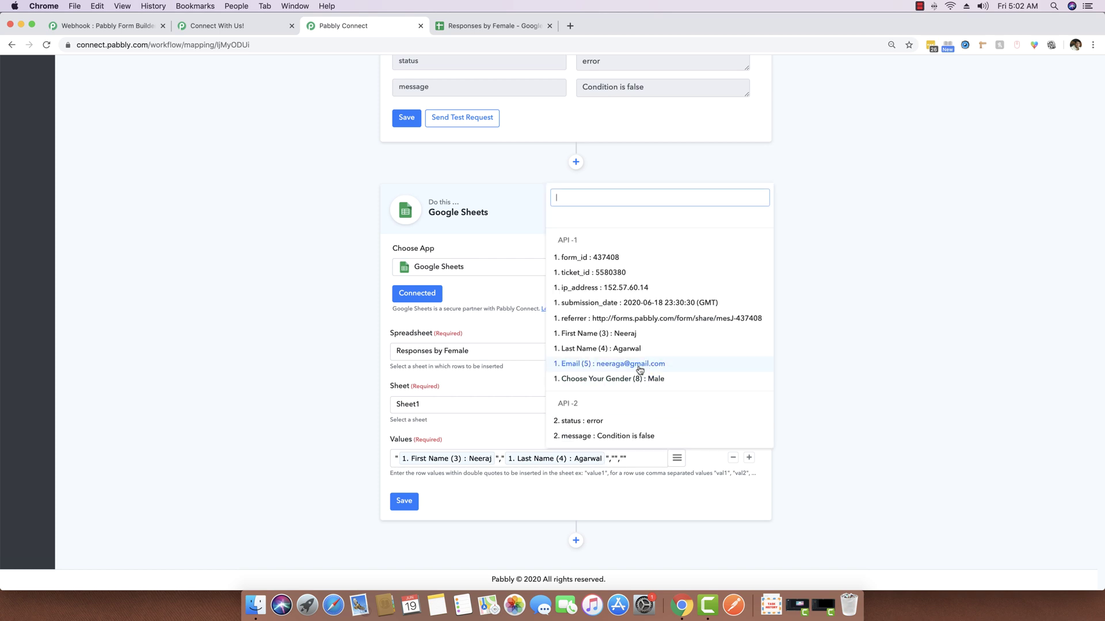
left_click(633, 365)
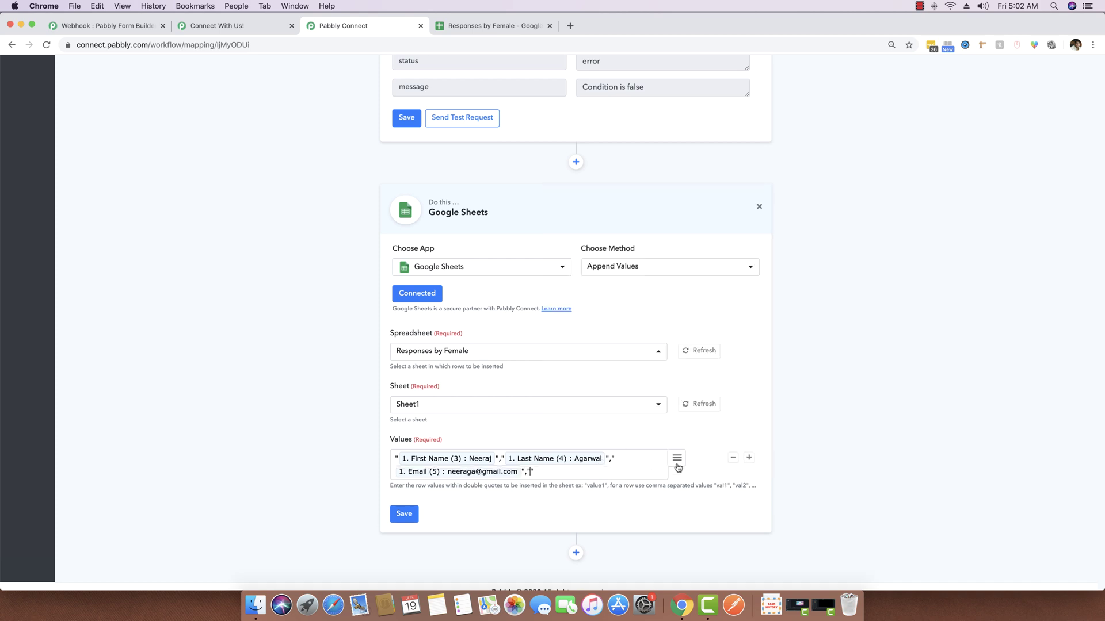
left_click(676, 458)
left_click(639, 383)
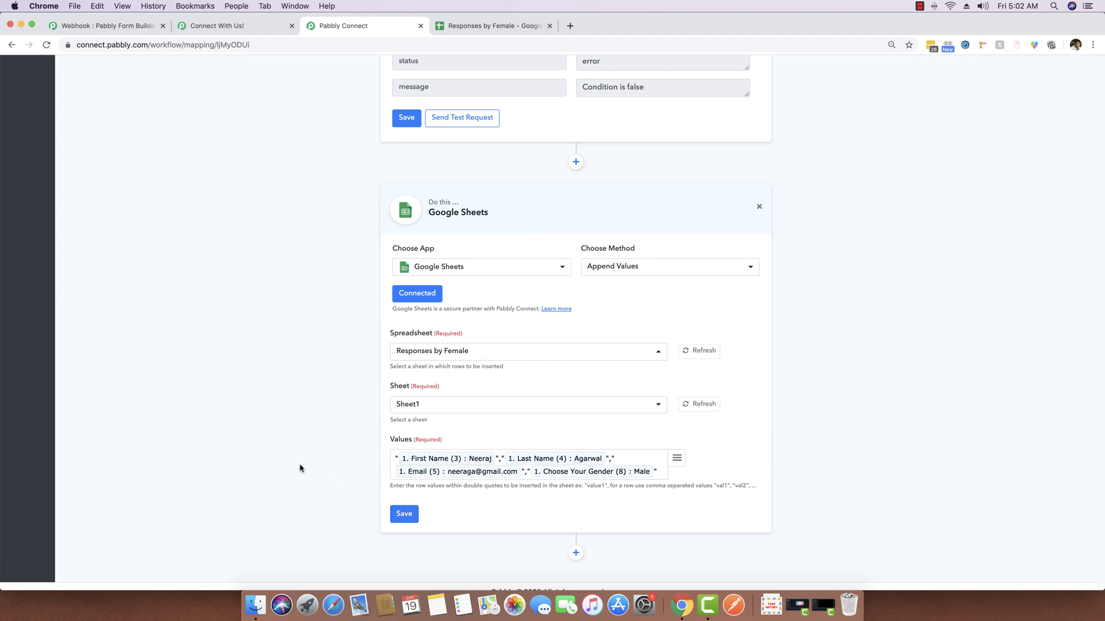
scroll(401, 511, "down", 1)
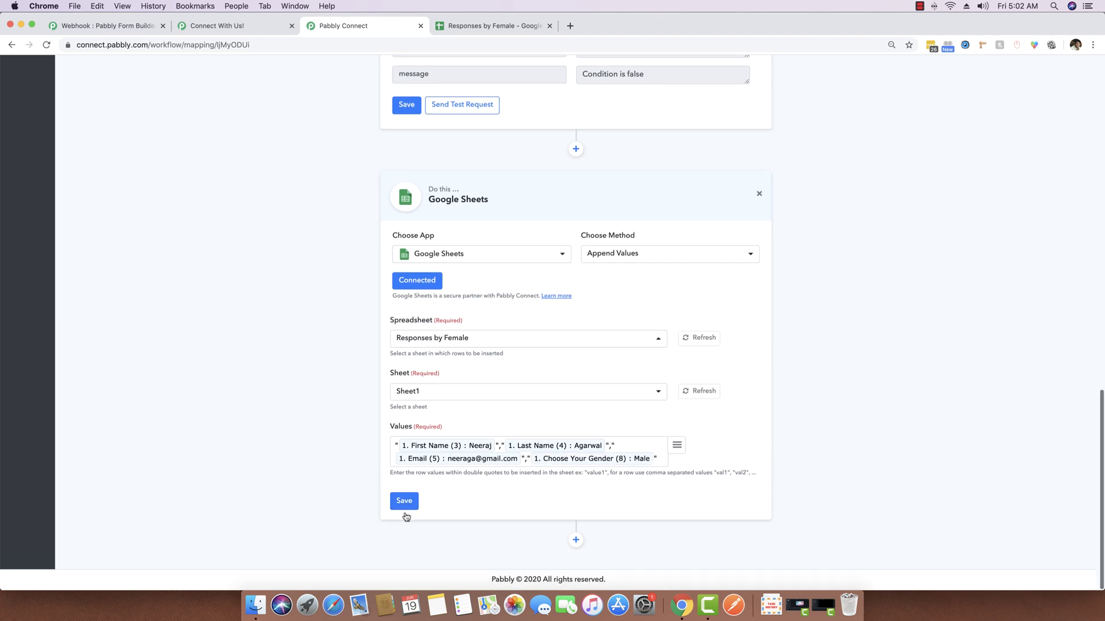
Save the Google Sheets step and send a test request
left_click(396, 508)
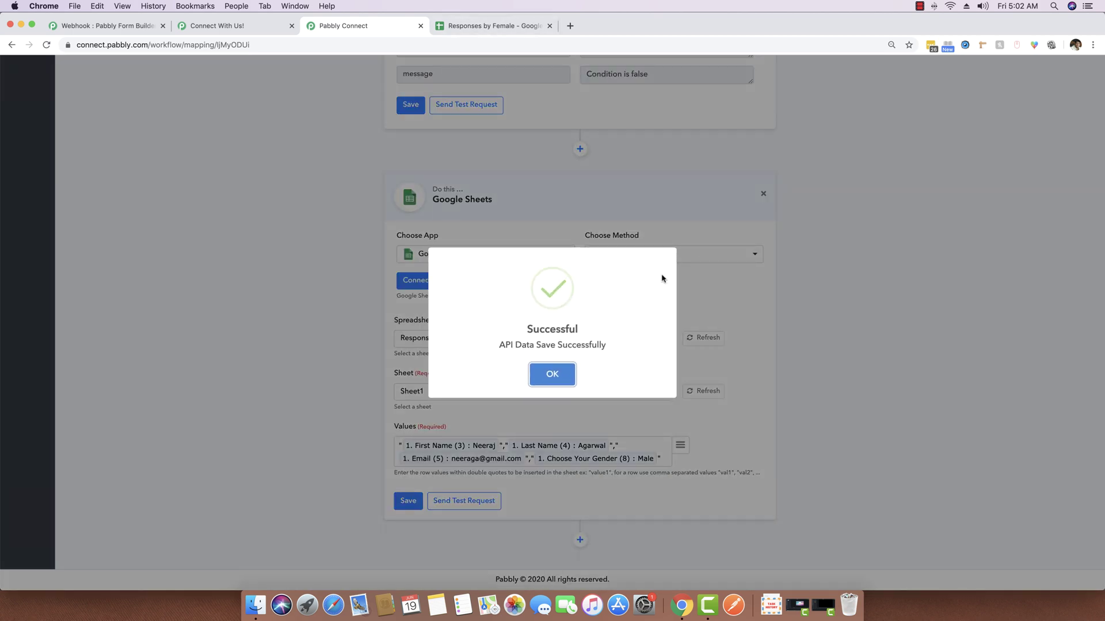
left_click(553, 375)
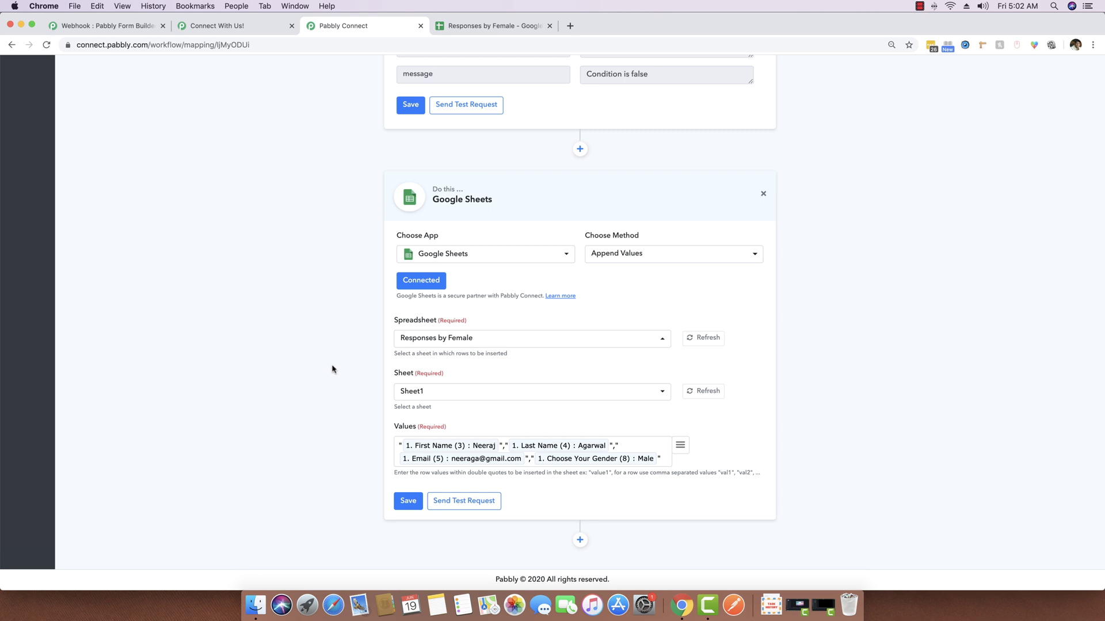
left_click(485, 501)
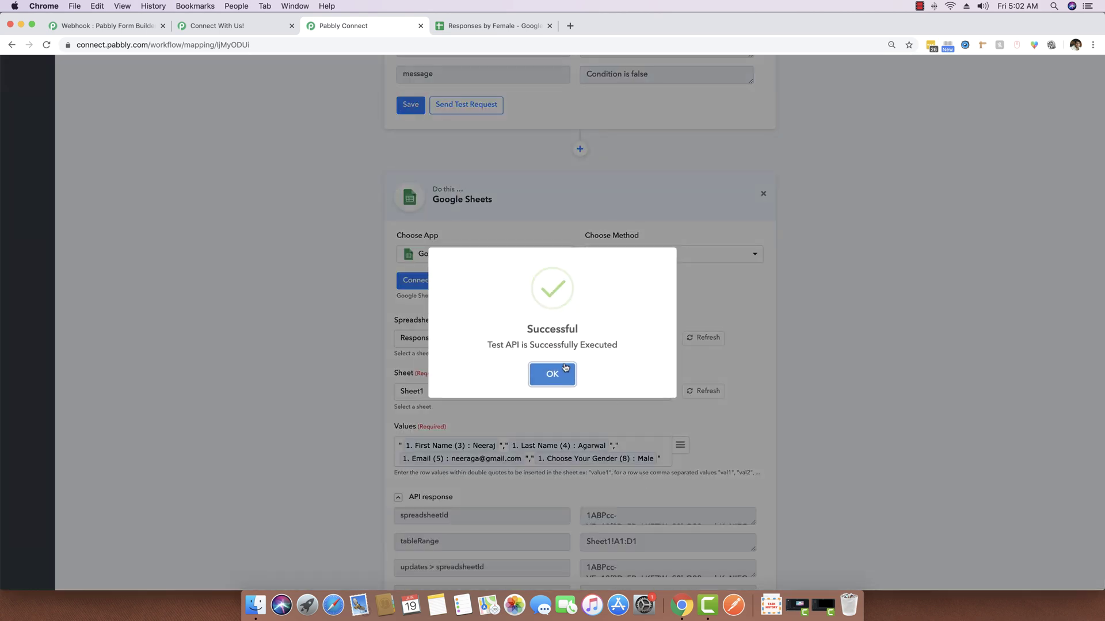
left_click(552, 374)
Check the Male test row in Responses by Female, widening column C to read the email
scroll(459, 105, "up", 5)
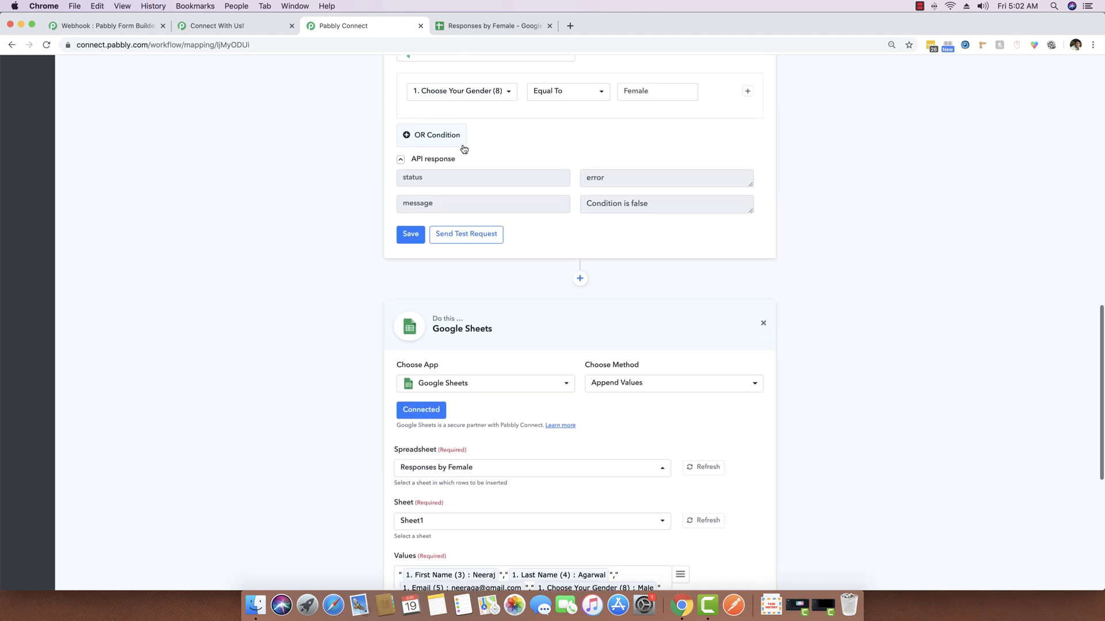
left_click(518, 27)
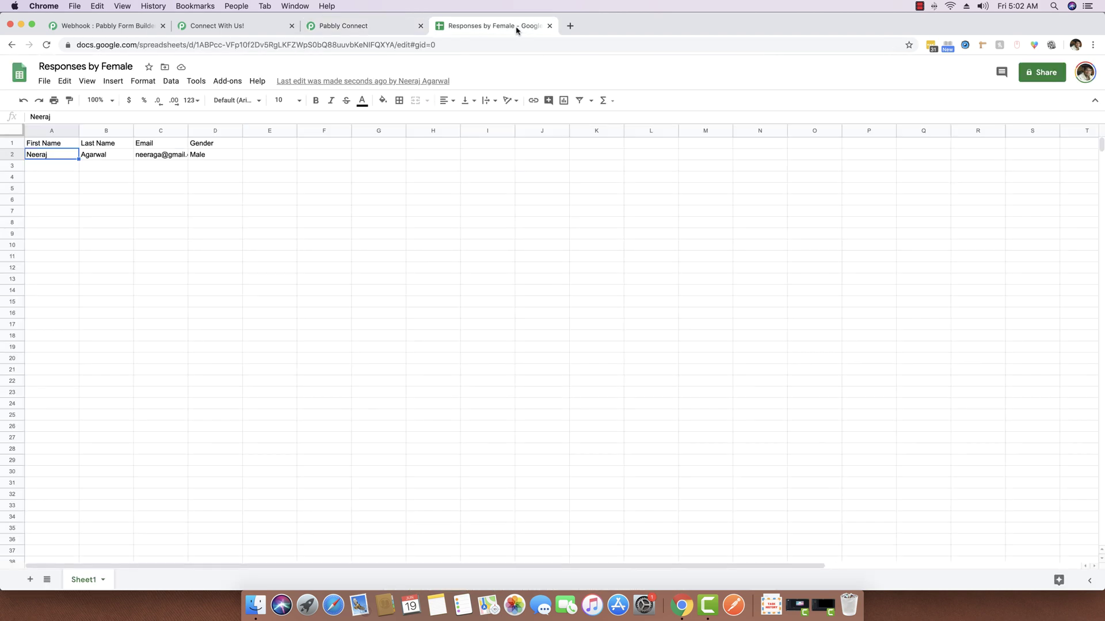
left_click_drag(187, 131, 232, 131)
left_click(256, 156)
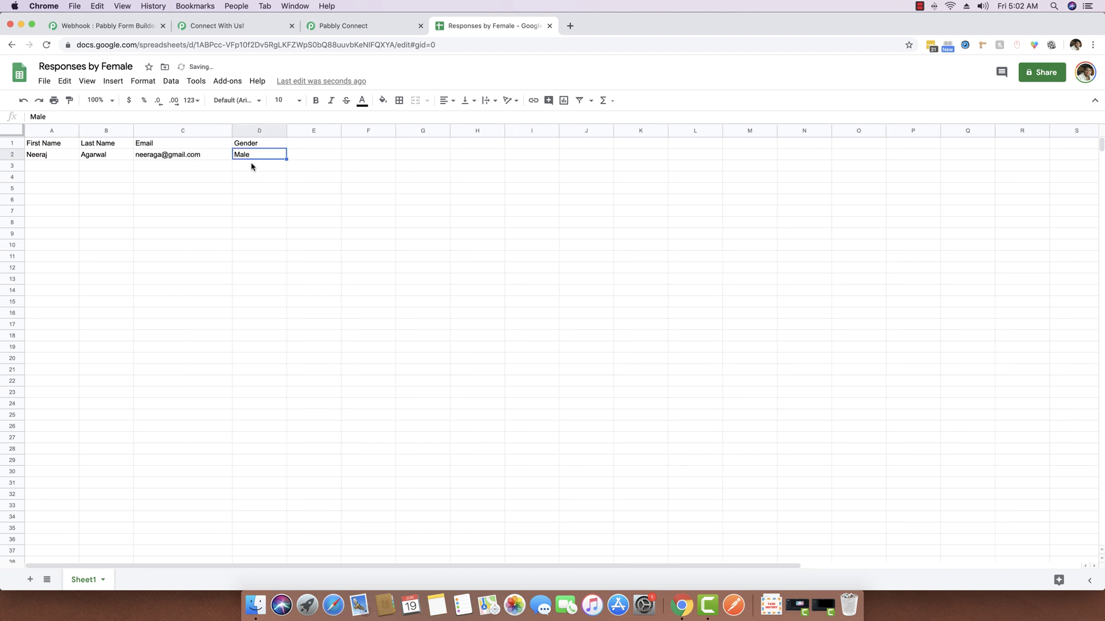
Send another test request to the sheet, check the spreadsheet, and re-save the Google Sheets step
left_click(374, 26)
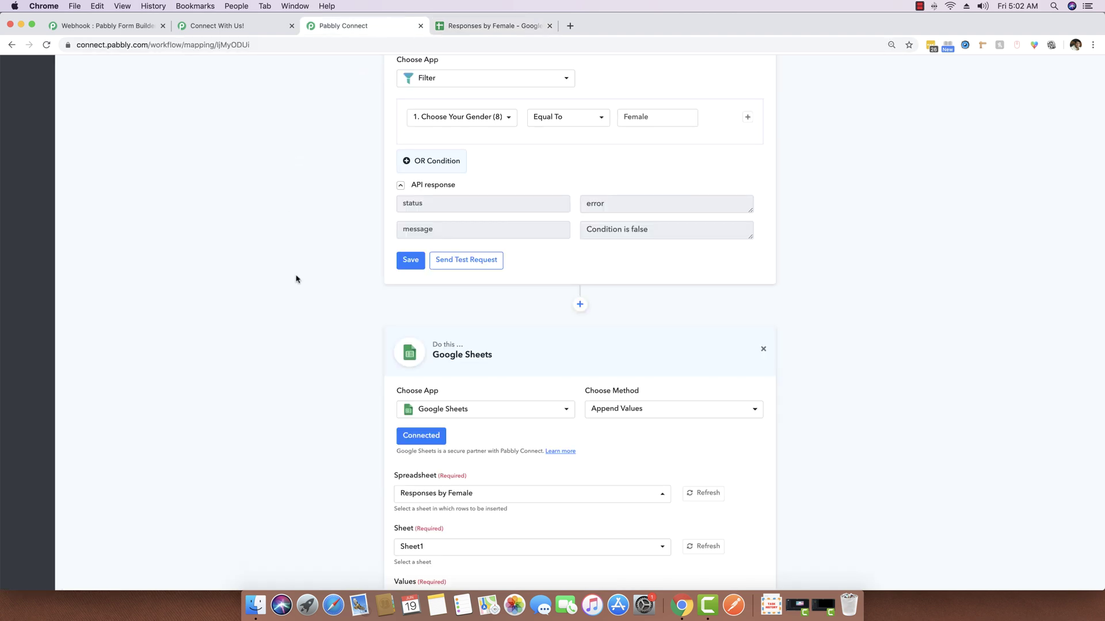
scroll(296, 278, "down", 5)
scroll(297, 279, "down", 1)
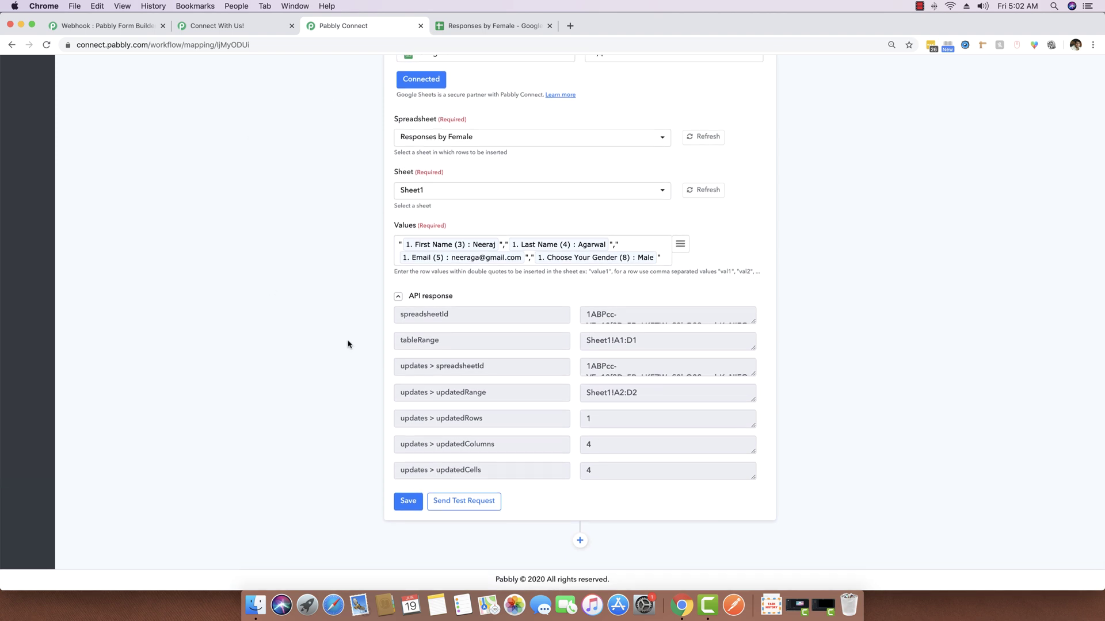
left_click(458, 503)
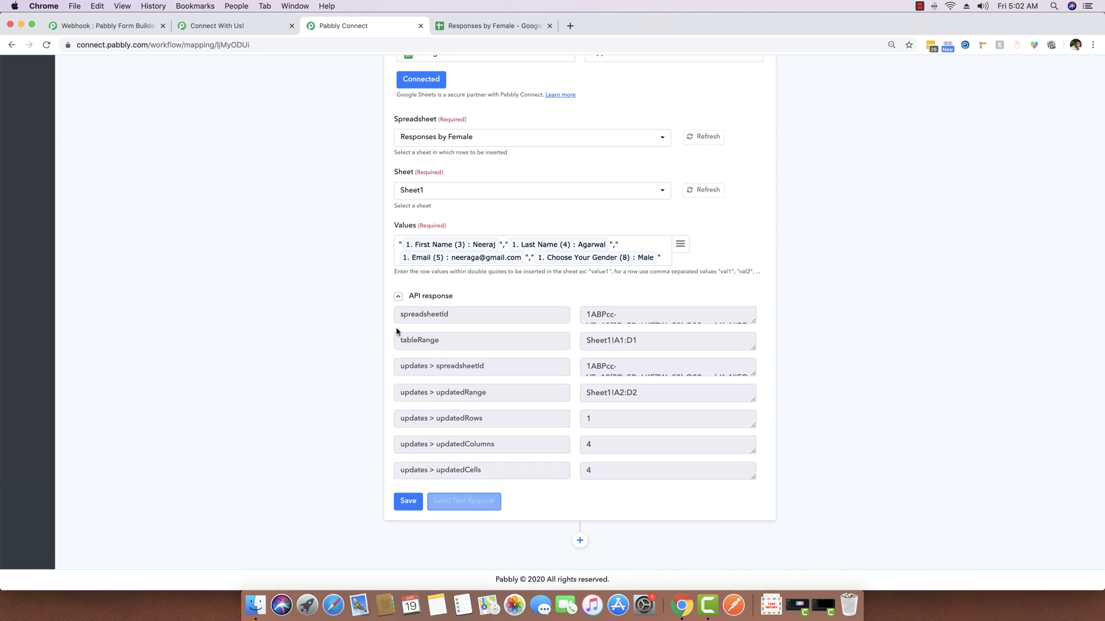
left_click(493, 26)
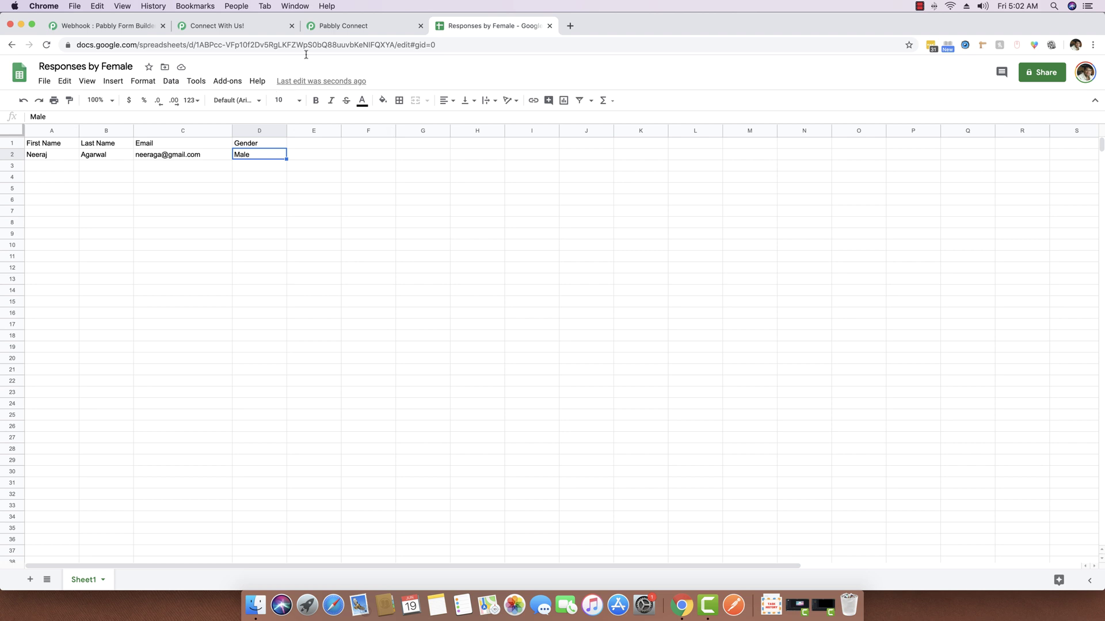
left_click(341, 25)
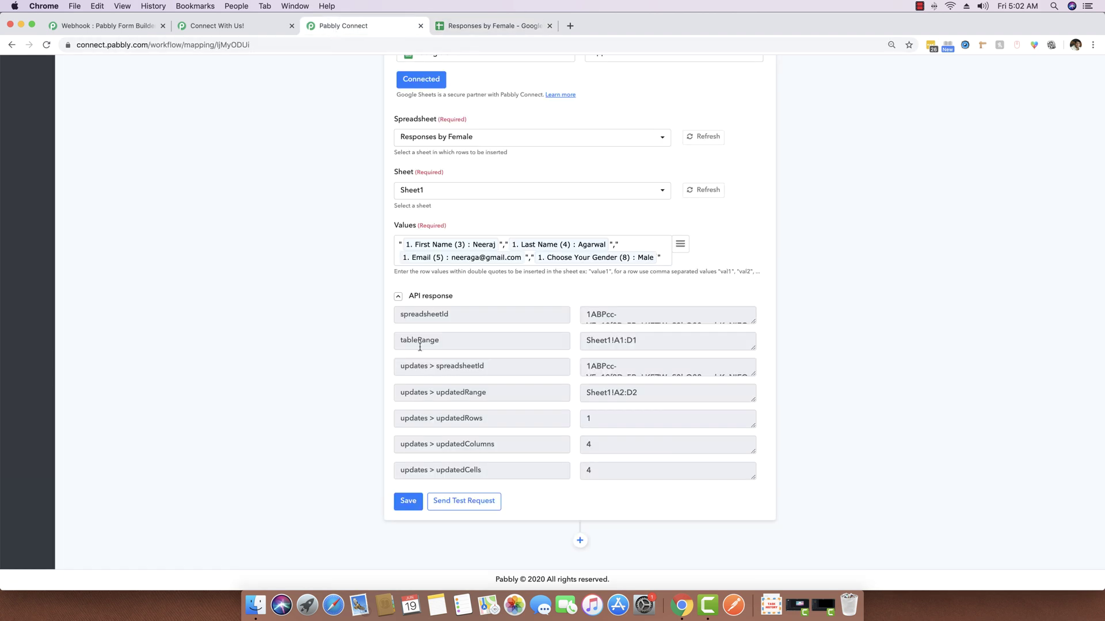
left_click(408, 501)
Collapse the trigger and webhook fields and review the Filter step's condition
scroll(330, 308, "up", 10)
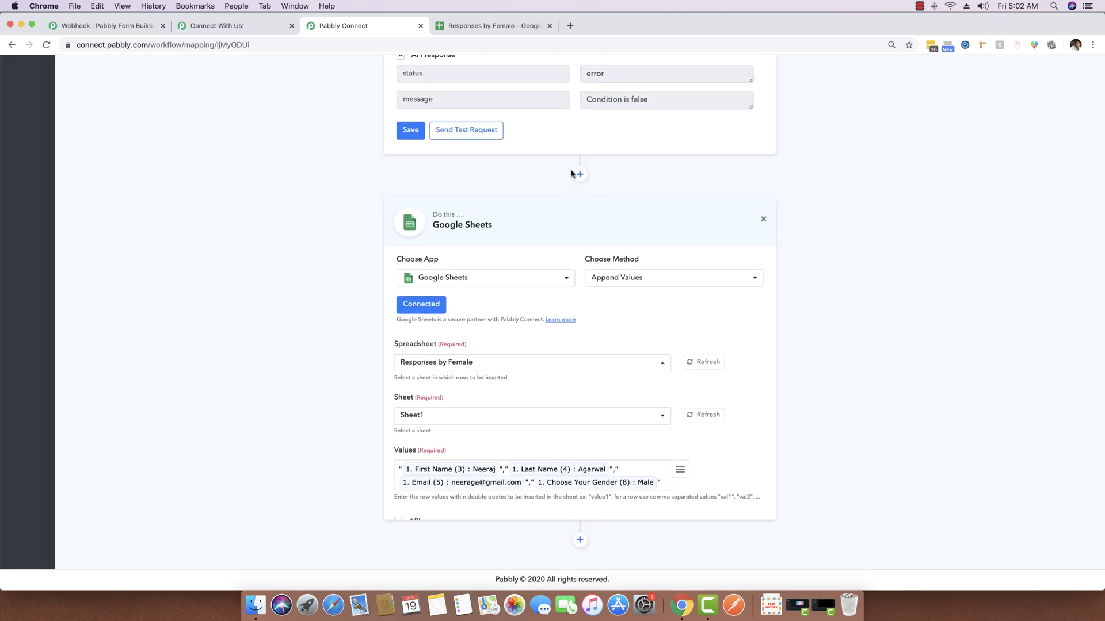
left_click(557, 173)
scroll(458, 149, "up", 5)
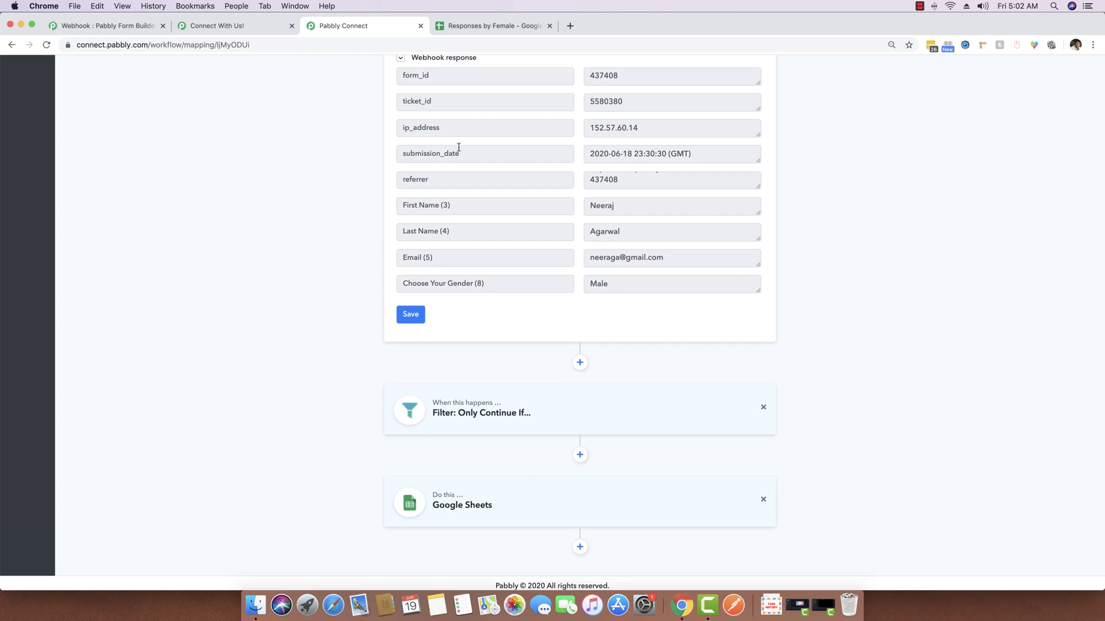
left_click(441, 266)
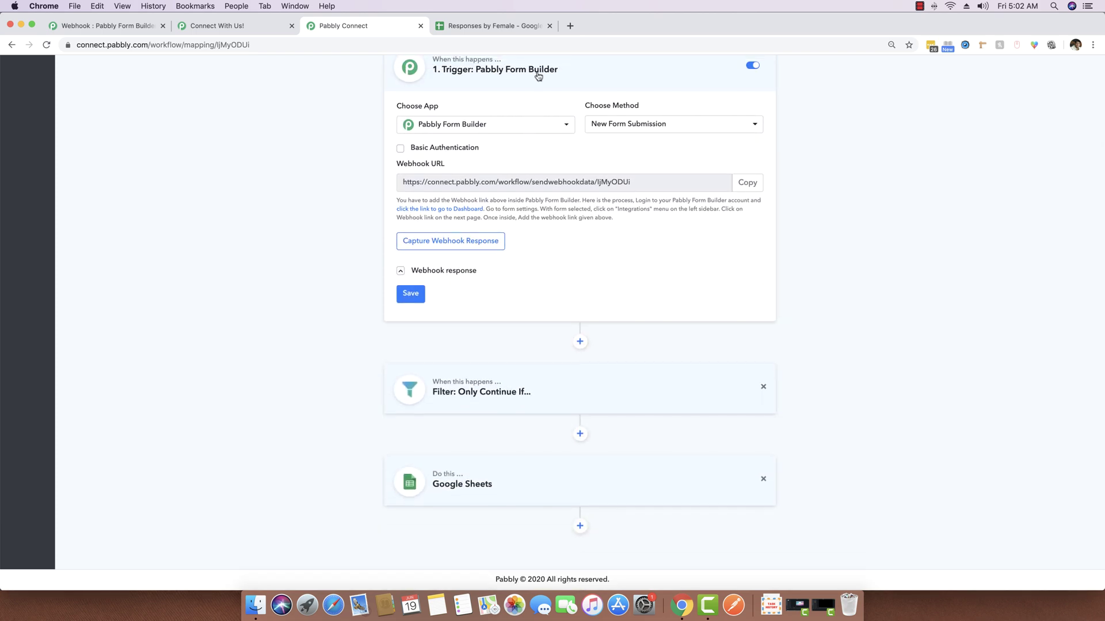
left_click(537, 74)
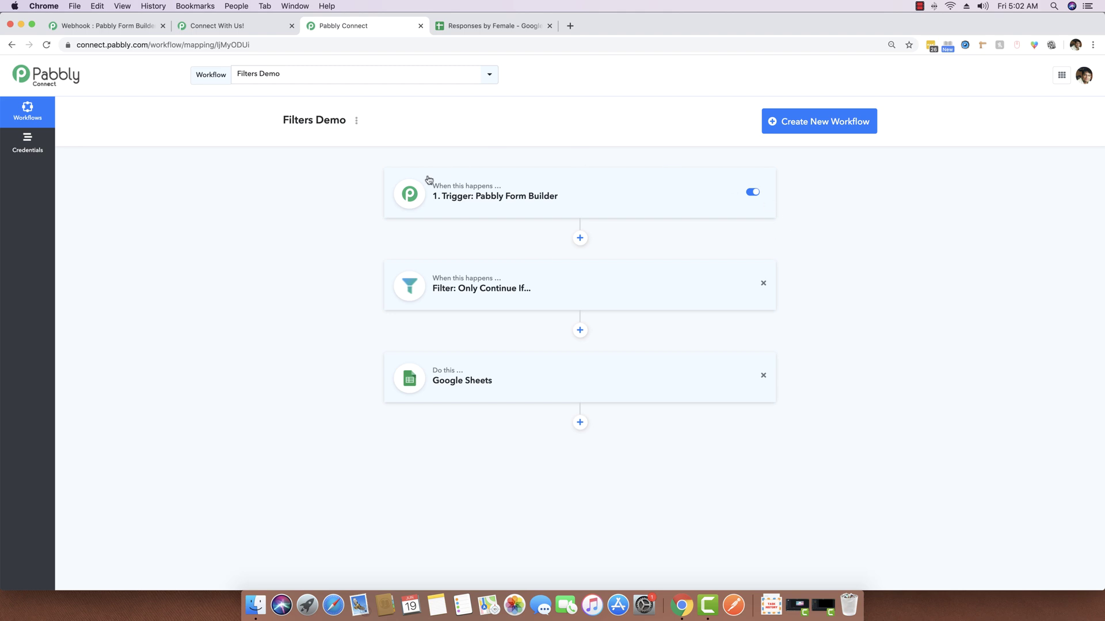
left_click(521, 306)
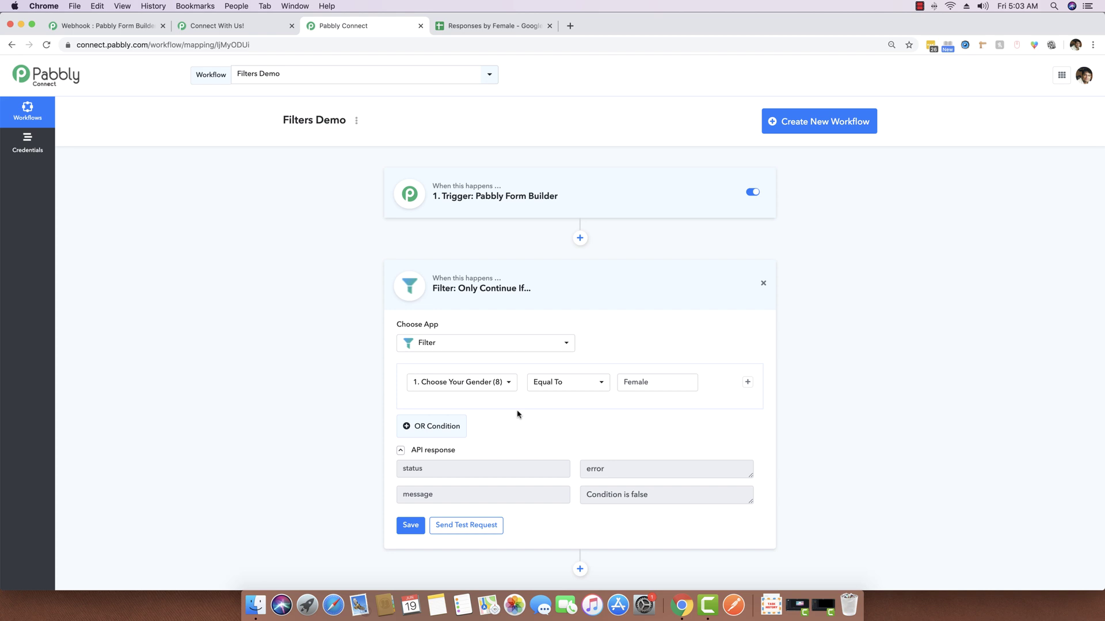
left_click(496, 288)
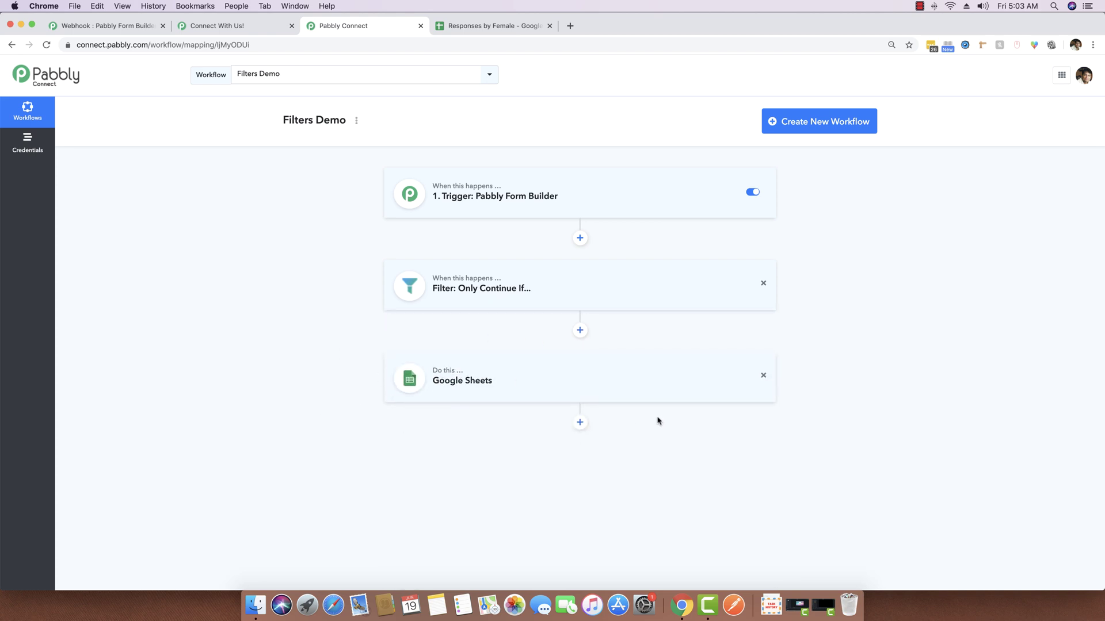
Save the Google Sheets step appending to Responses by Female / Sheet1 and confirm
left_click(497, 382)
left_click(408, 498)
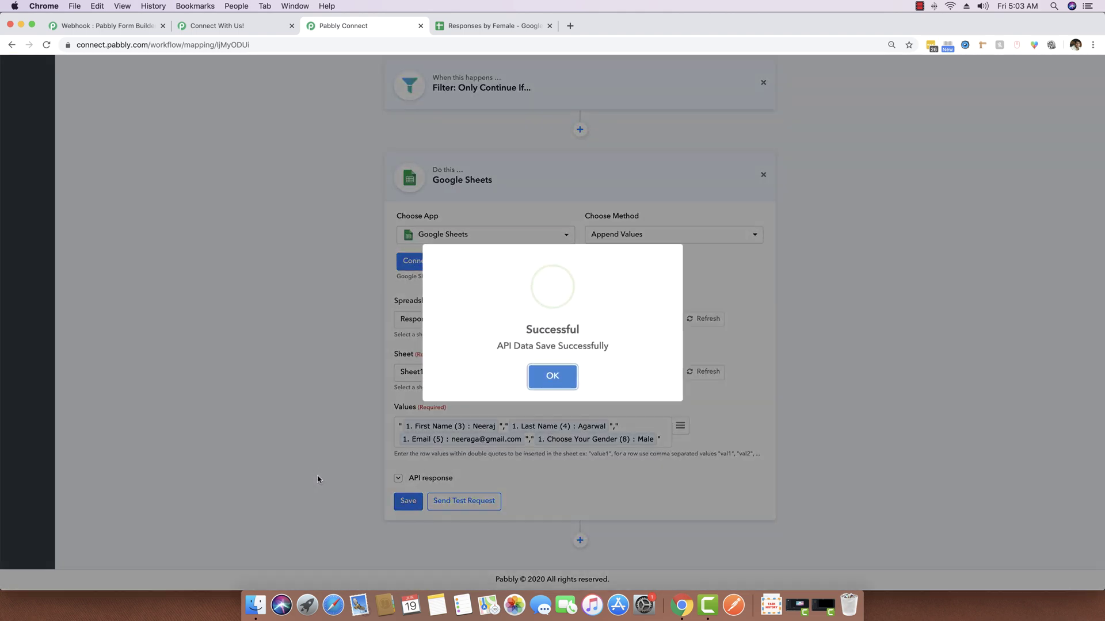
left_click(553, 376)
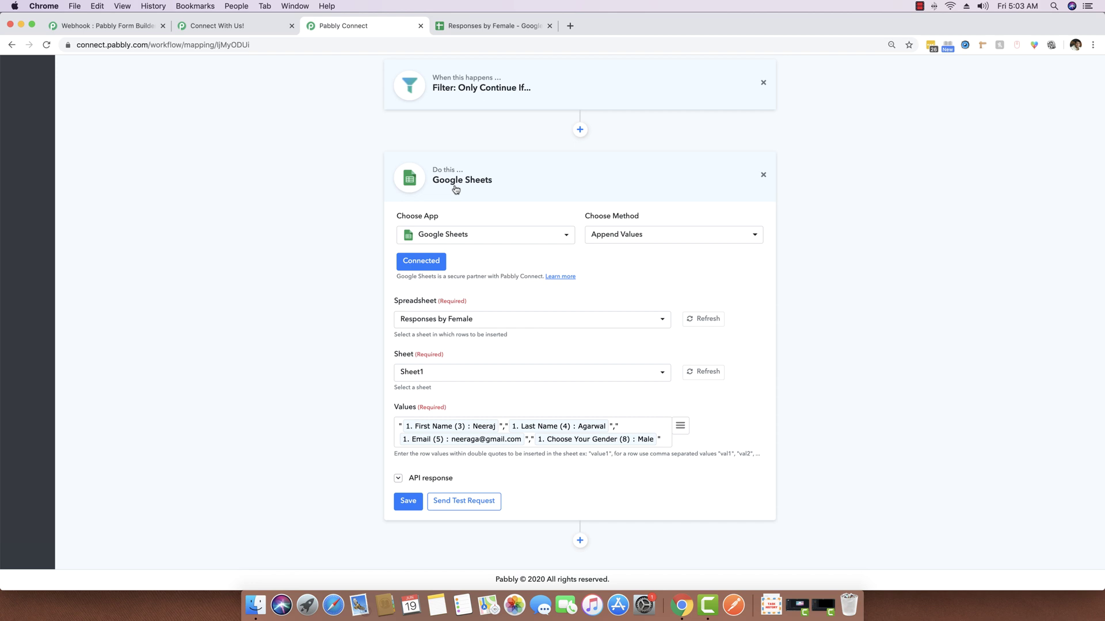
left_click(523, 178)
Clear the male test entry in A2:D2 of Responses by Female
left_click(479, 25)
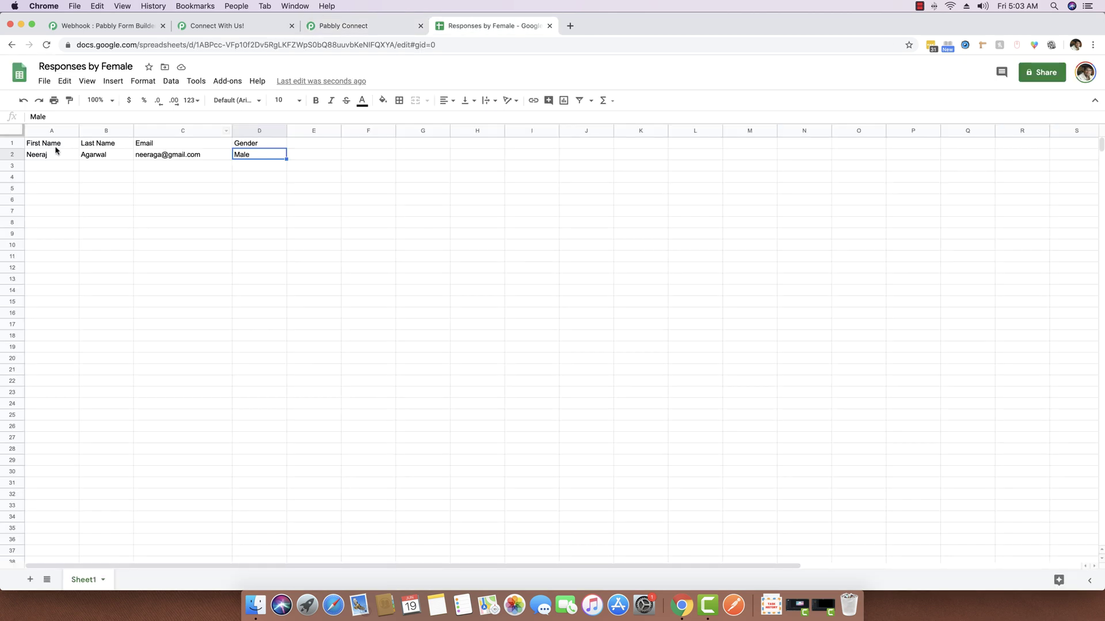
left_click(36, 154)
left_click(242, 156, "shift")
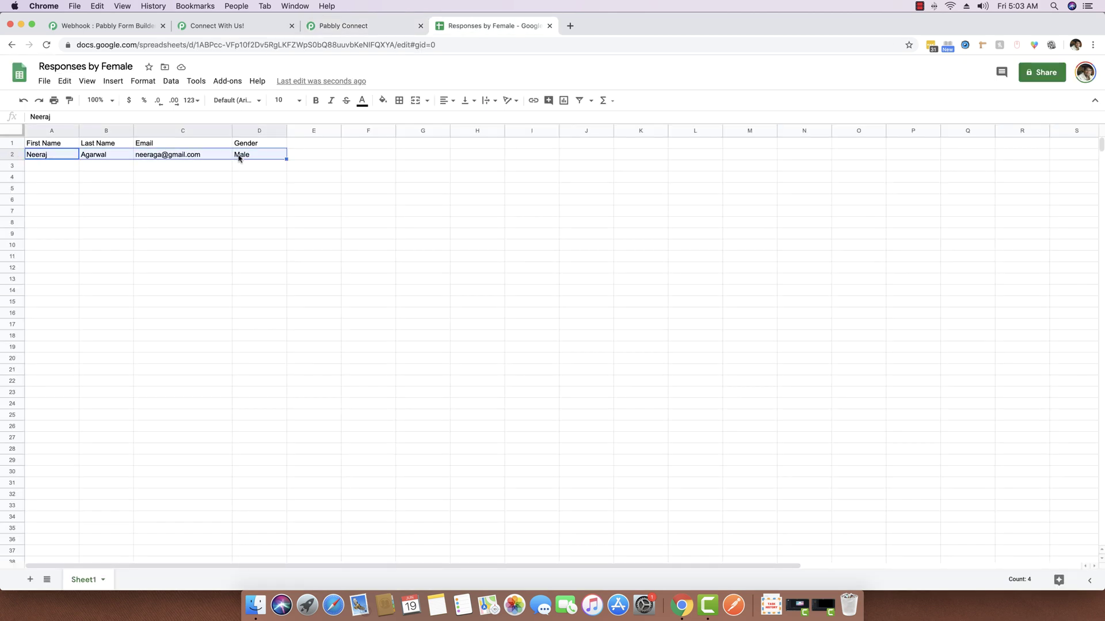
key("Delete")
left_click(67, 145)
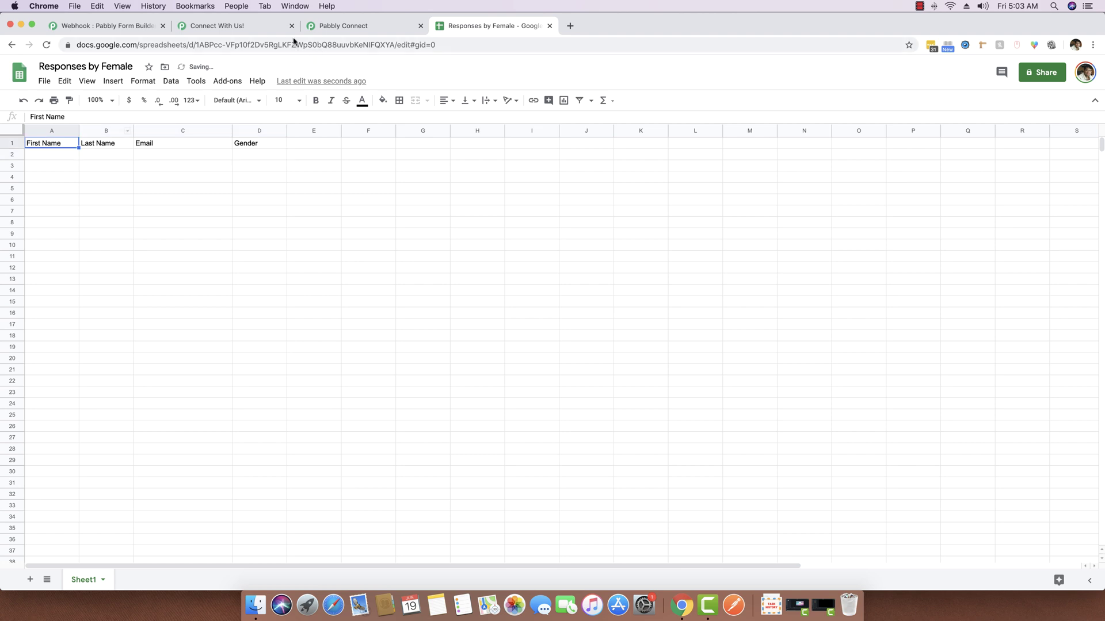
Reload the contact form page to get a blank form
left_click(281, 26)
left_click(260, 45)
key("Return")
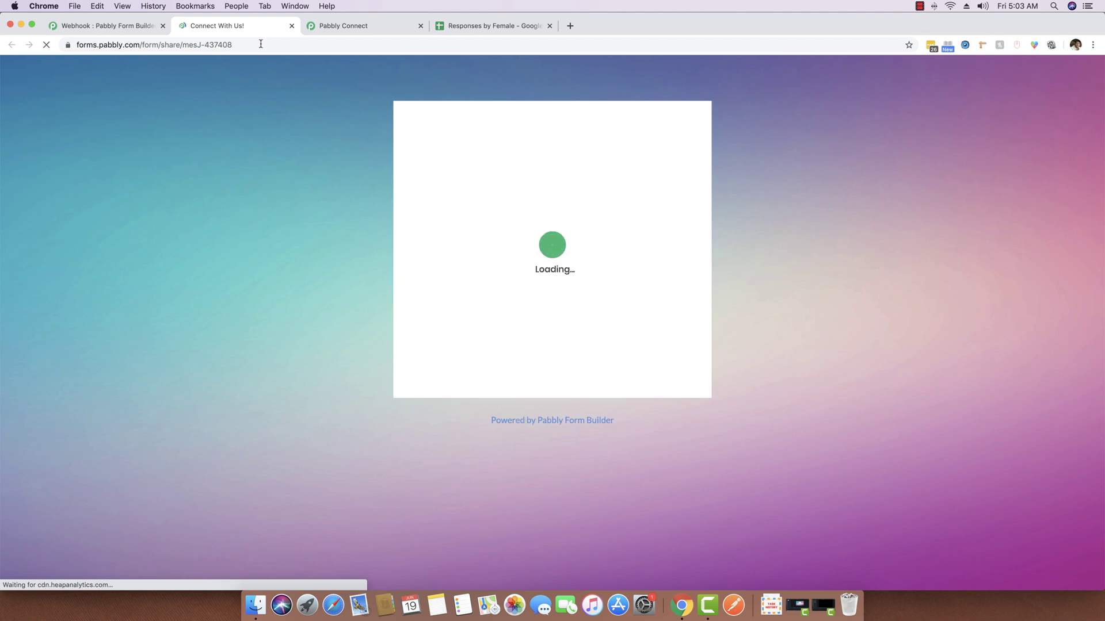
Submit a Male response with a test contact's details and confirm the sheet gets no row
left_click(481, 224)
type("Nee")
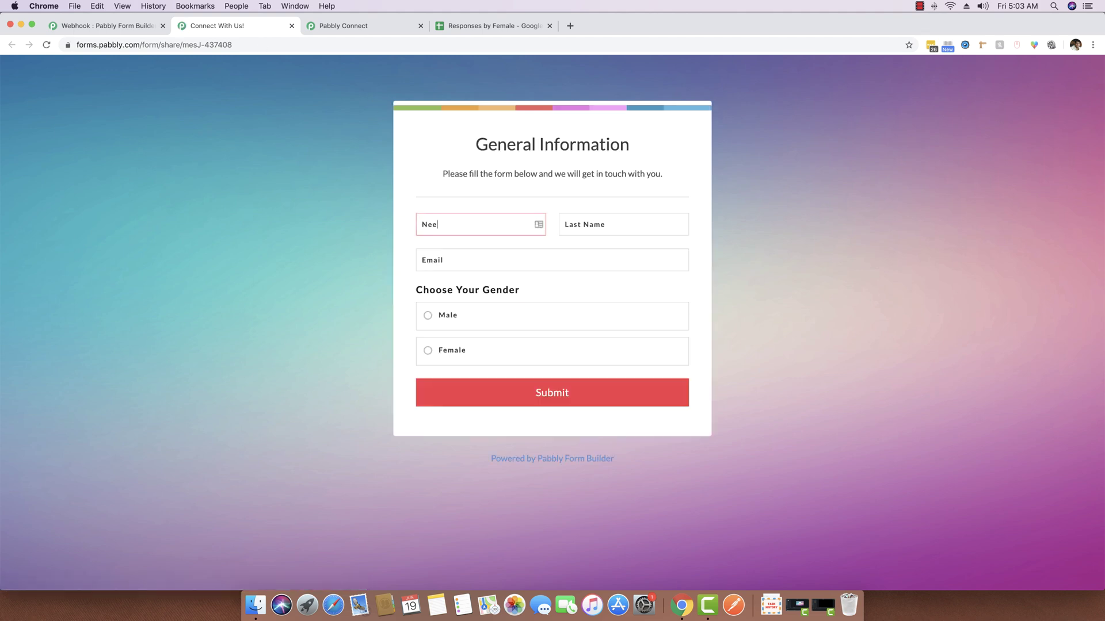
type("A")
left_click(463, 316)
left_click(551, 393)
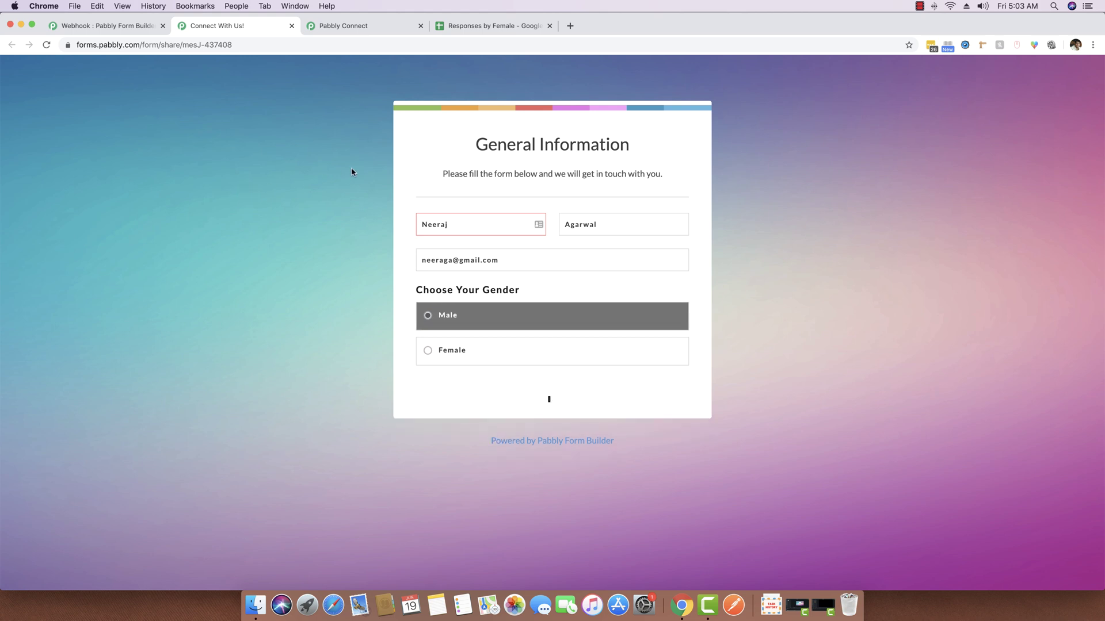
left_click(488, 26)
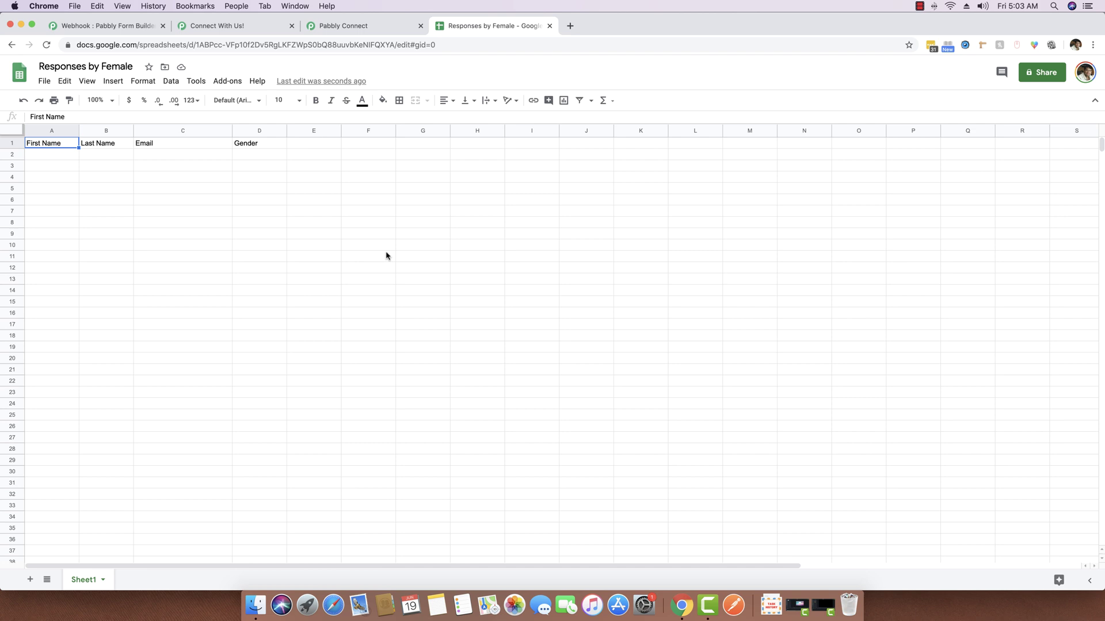
left_click(219, 26)
Reload the form and submit a Female response with a contact's name and email
left_click(201, 45)
key("Return")
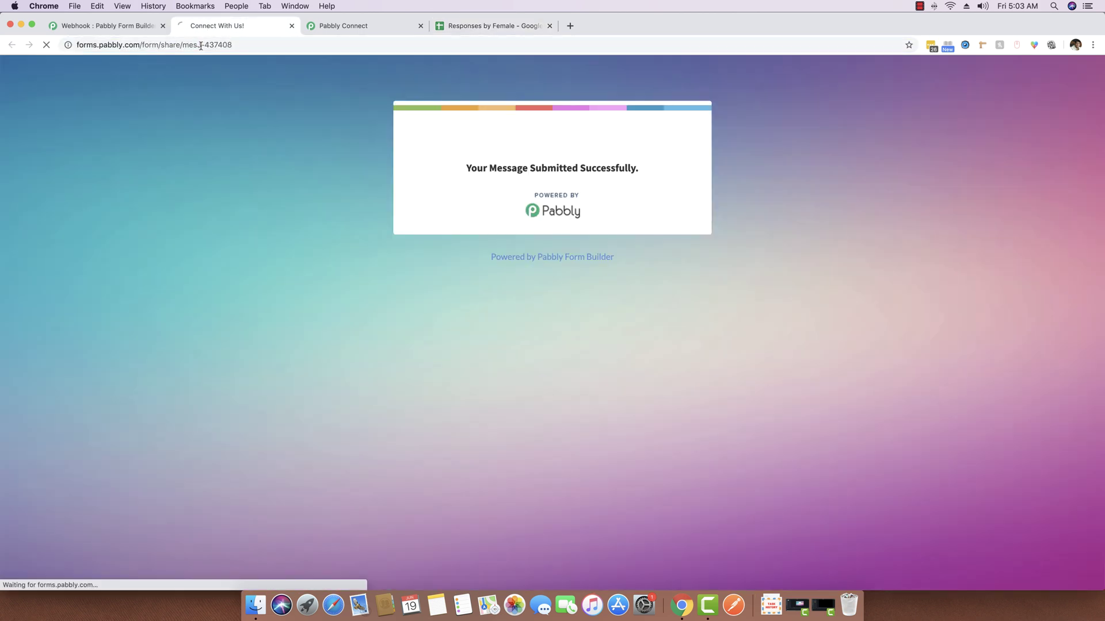
left_click(461, 223)
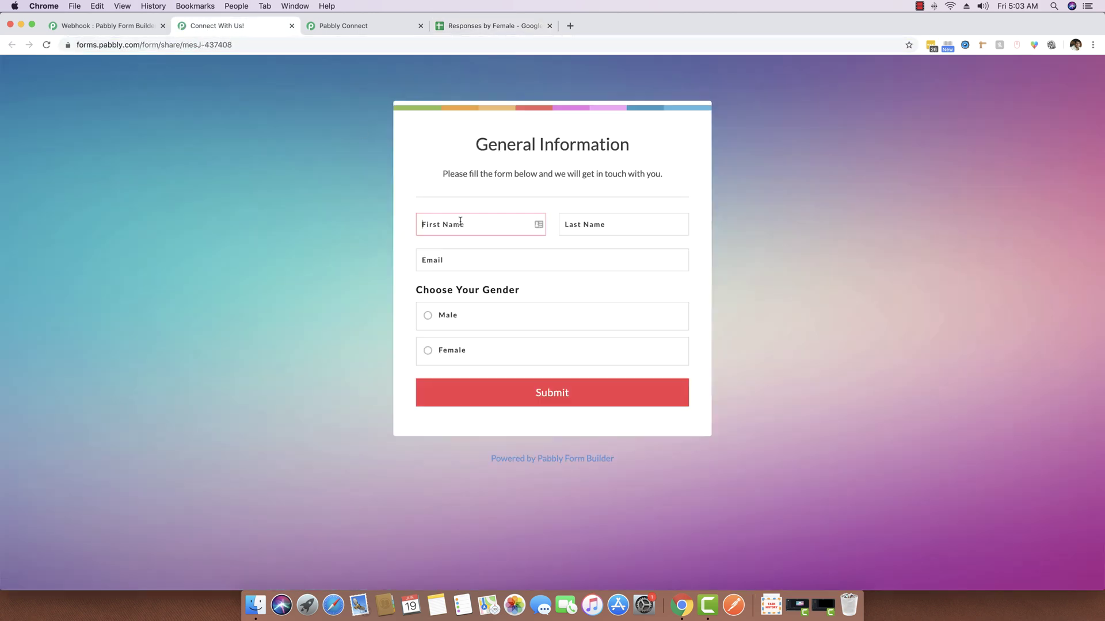
left_click(459, 362)
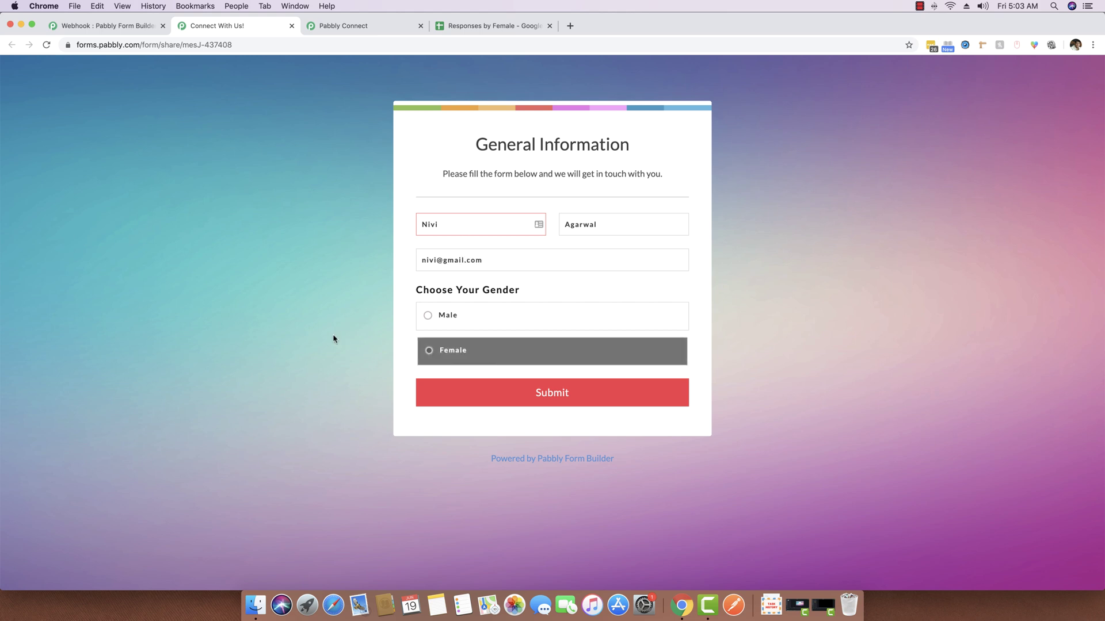
left_click(493, 387)
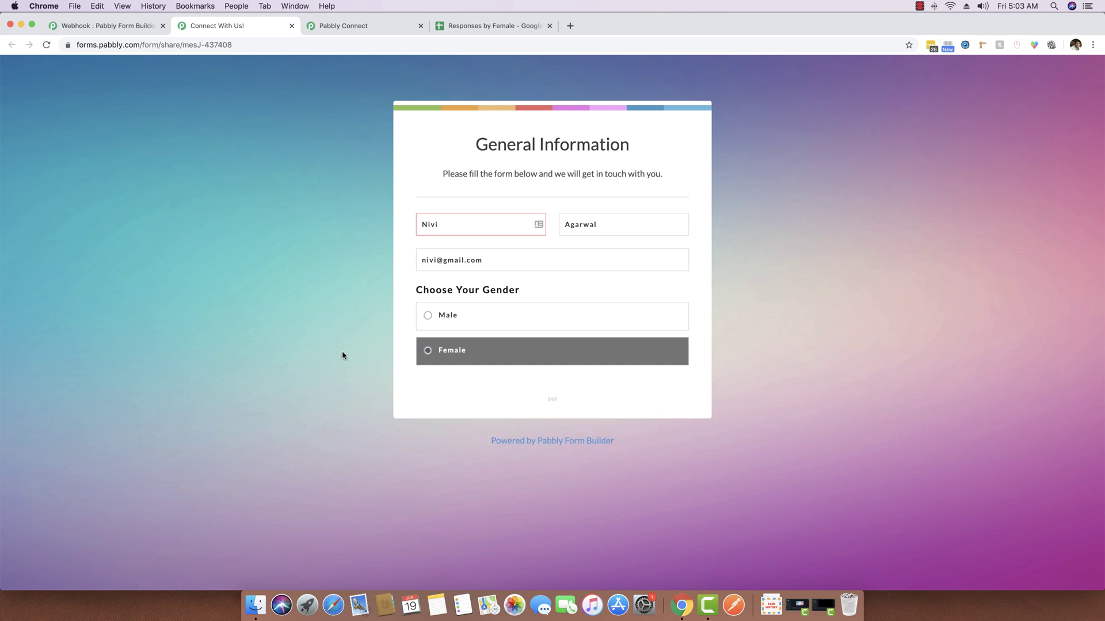
Verify the Female entry appears in row 2 of the sheet, then return to the form
left_click(477, 27)
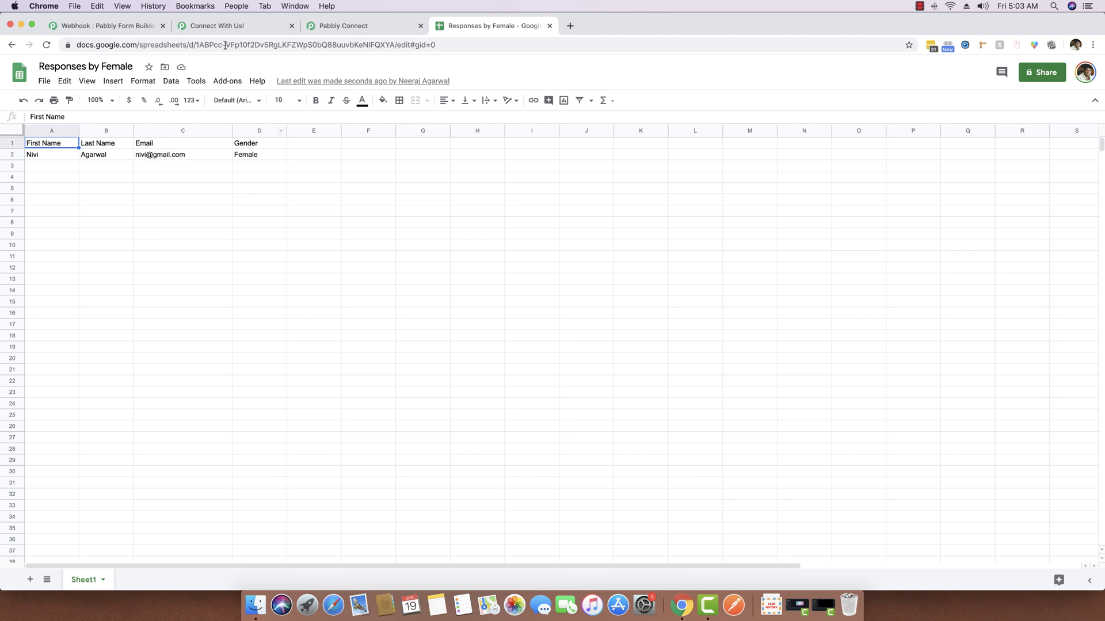
left_click(219, 26)
left_click(209, 46)
Submit a Male response with a contact's name and email, confirming the sheet stays unchanged
key("Return")
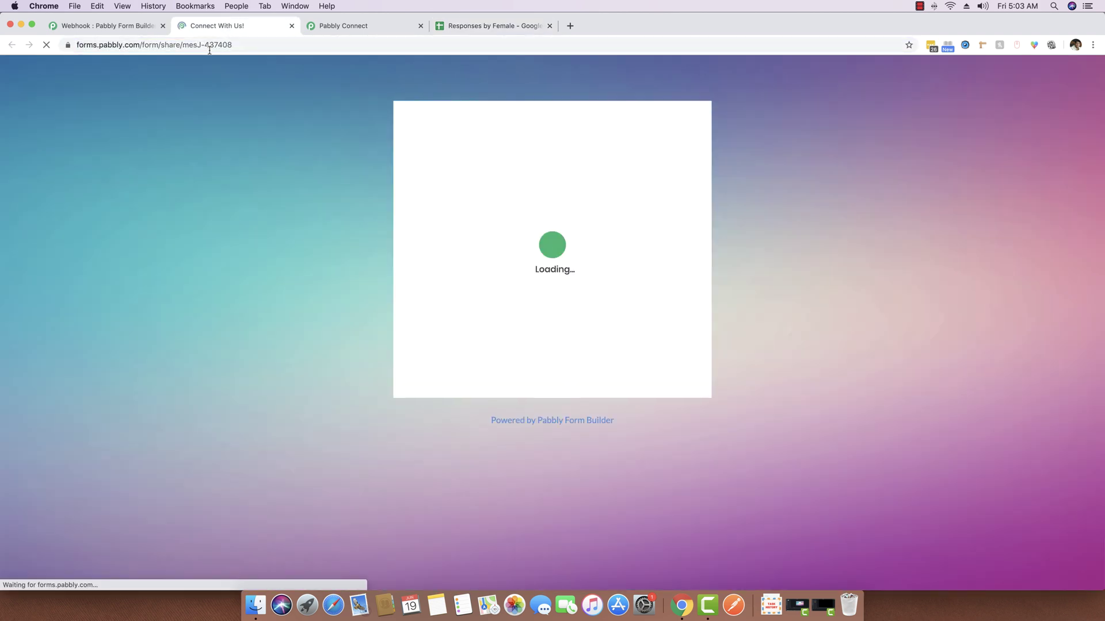
left_click(482, 221)
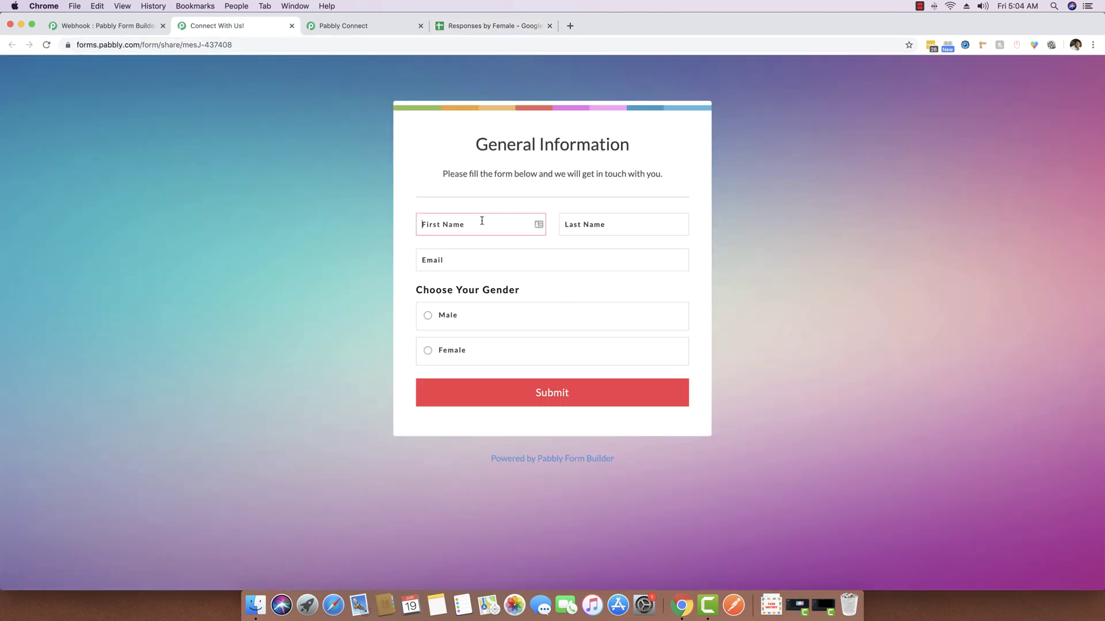
key("Tab")
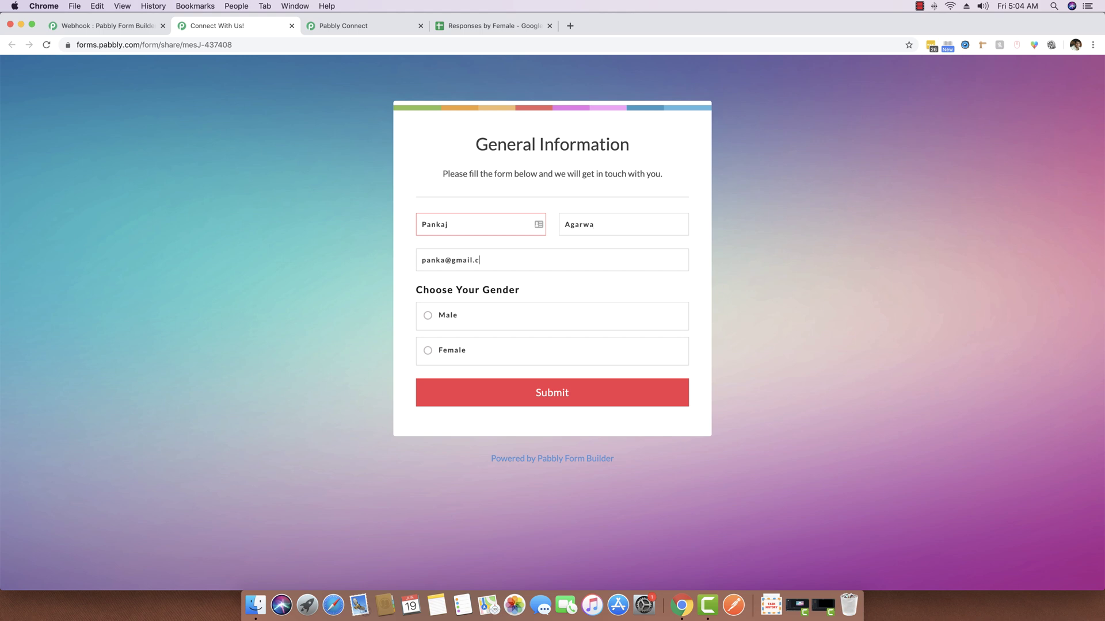
left_click(492, 326)
left_click(561, 388)
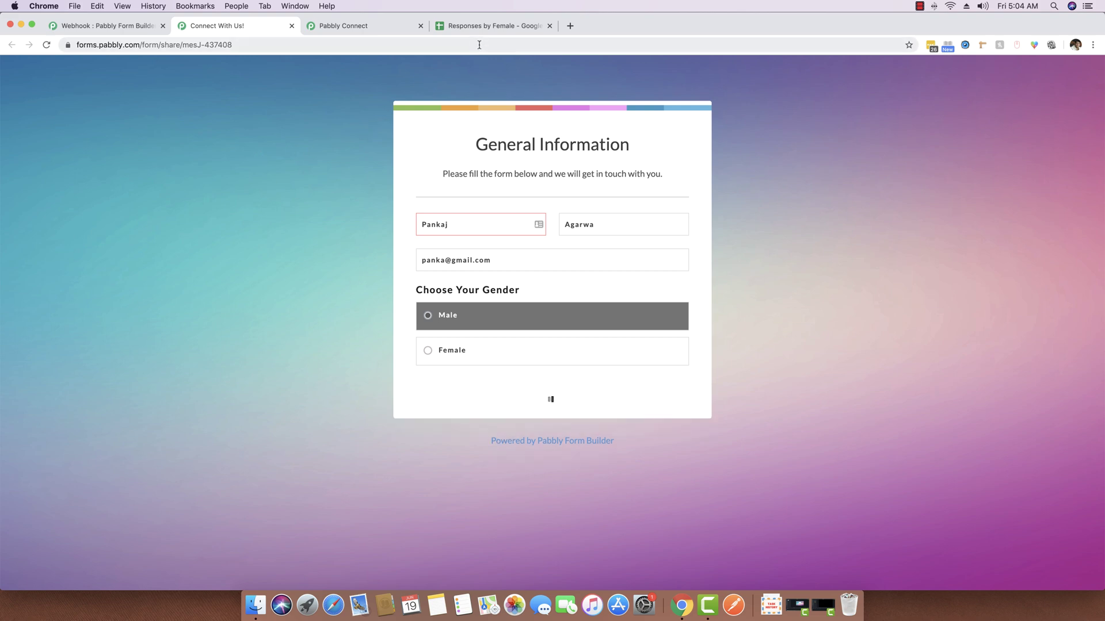
left_click(486, 26)
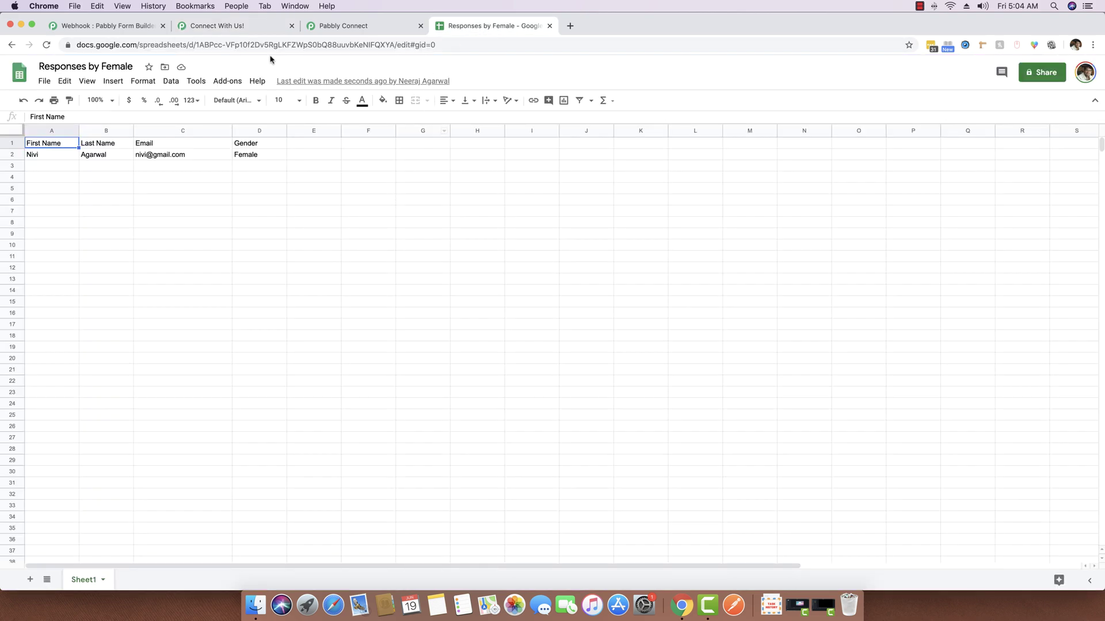
left_click(254, 27)
Reload and submit a Female response with a contact's name and email, then view row 3
left_click(216, 46)
key("Return")
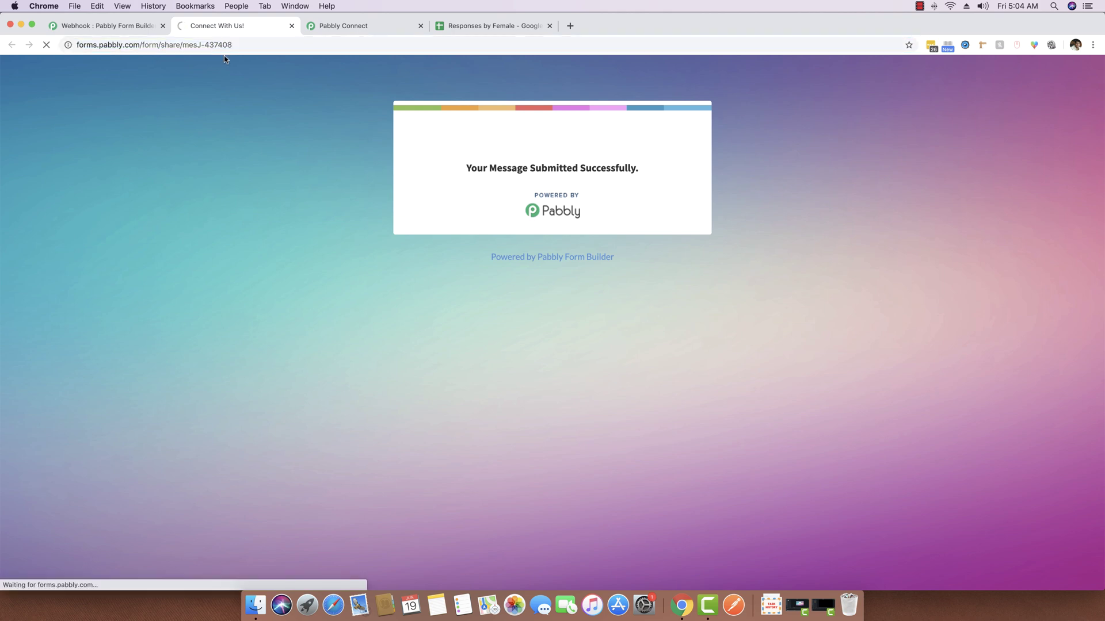
left_click(454, 232)
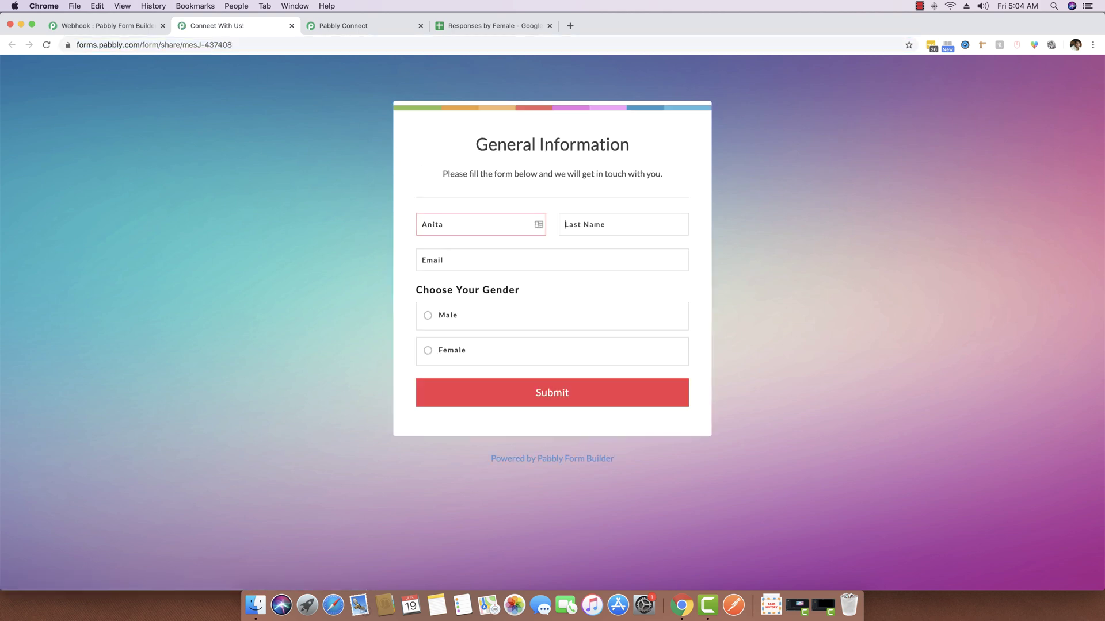
key("Tab")
key("Tab")
left_click(466, 362)
left_click(556, 395)
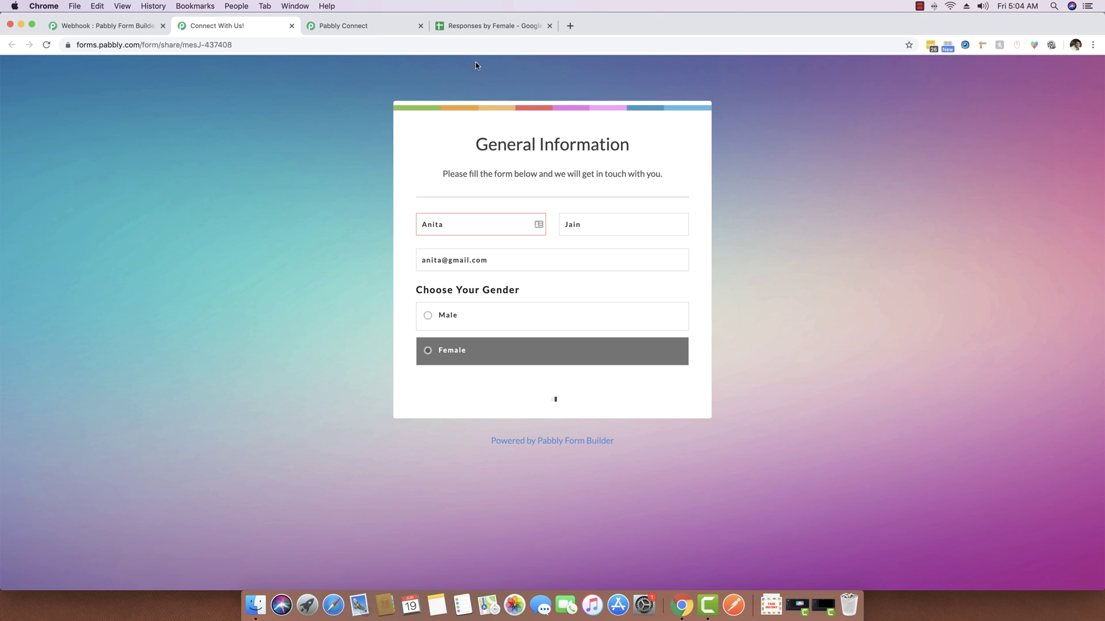
left_click(471, 27)
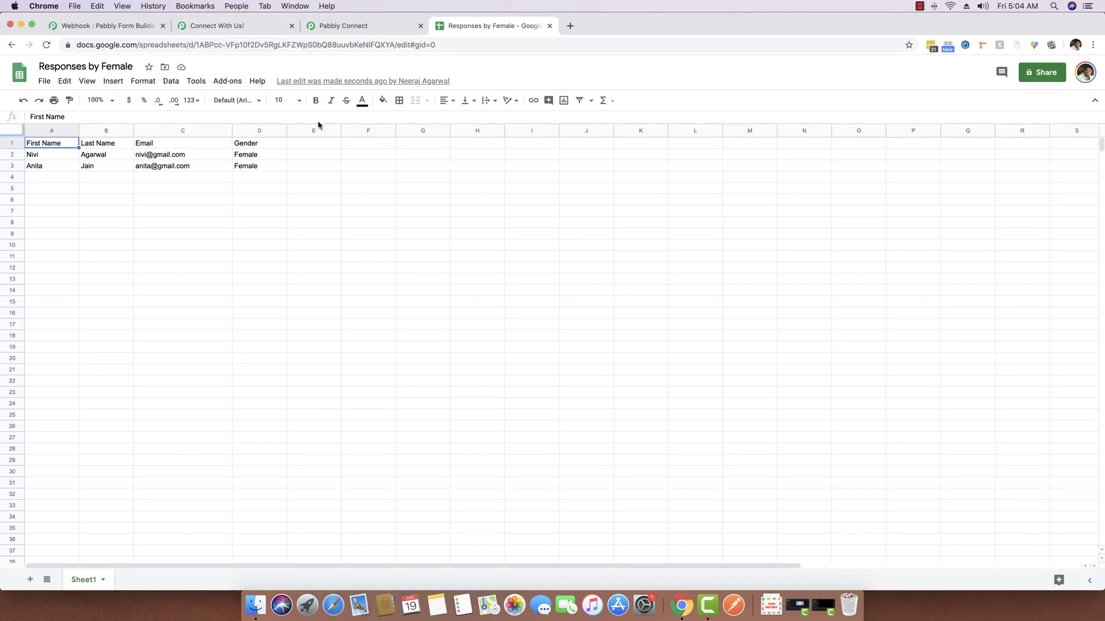
left_click(340, 25)
left_click(520, 241)
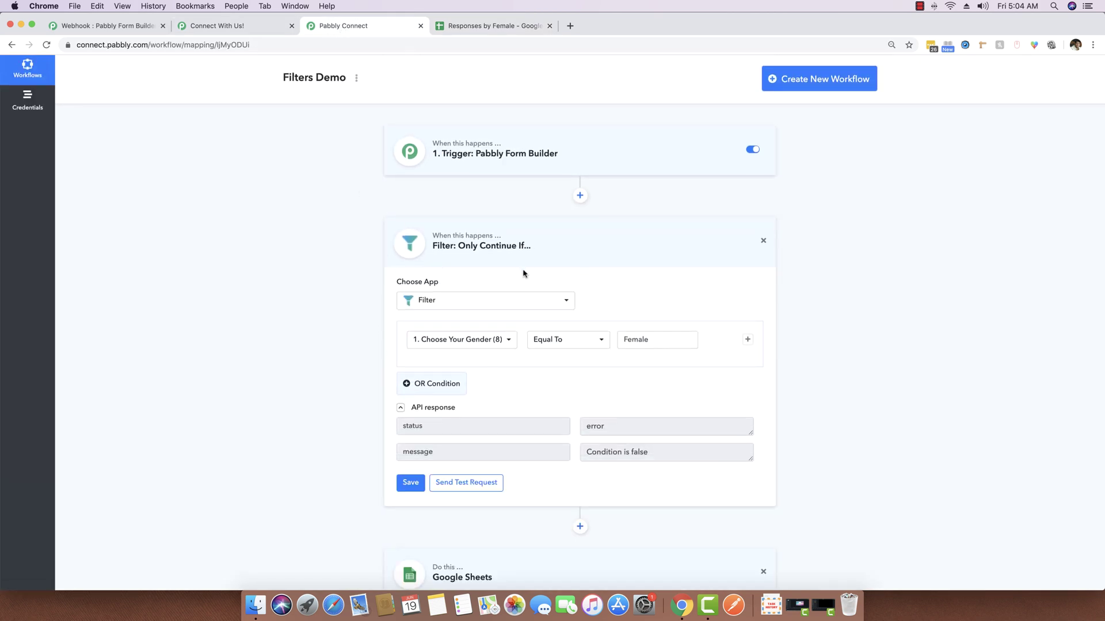
scroll(577, 397, "down", 3)
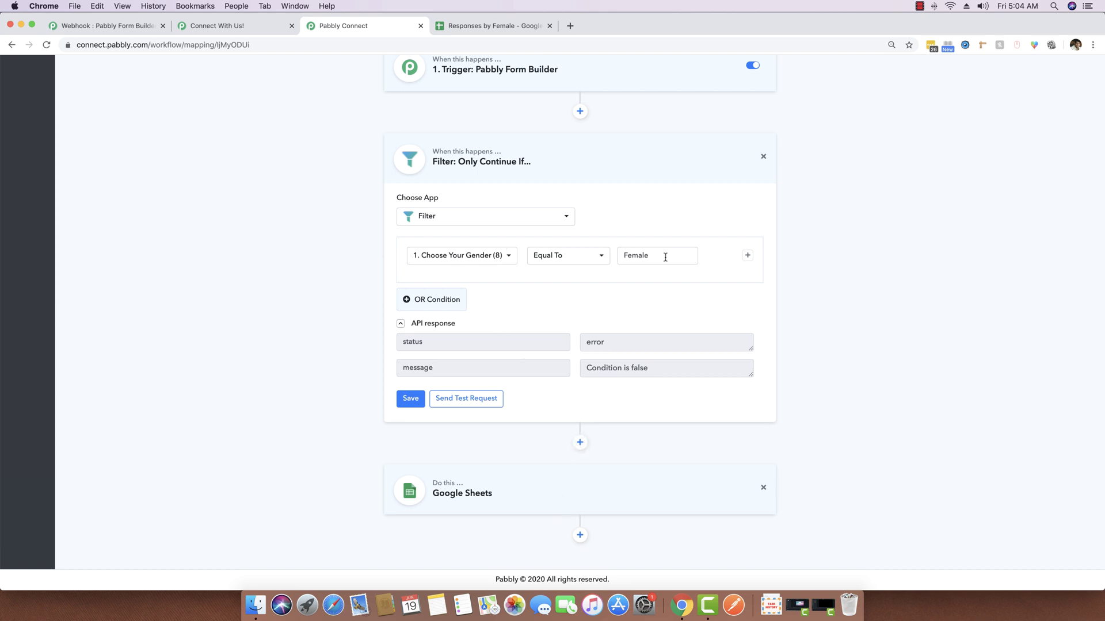
left_click(547, 161)
left_click(472, 27)
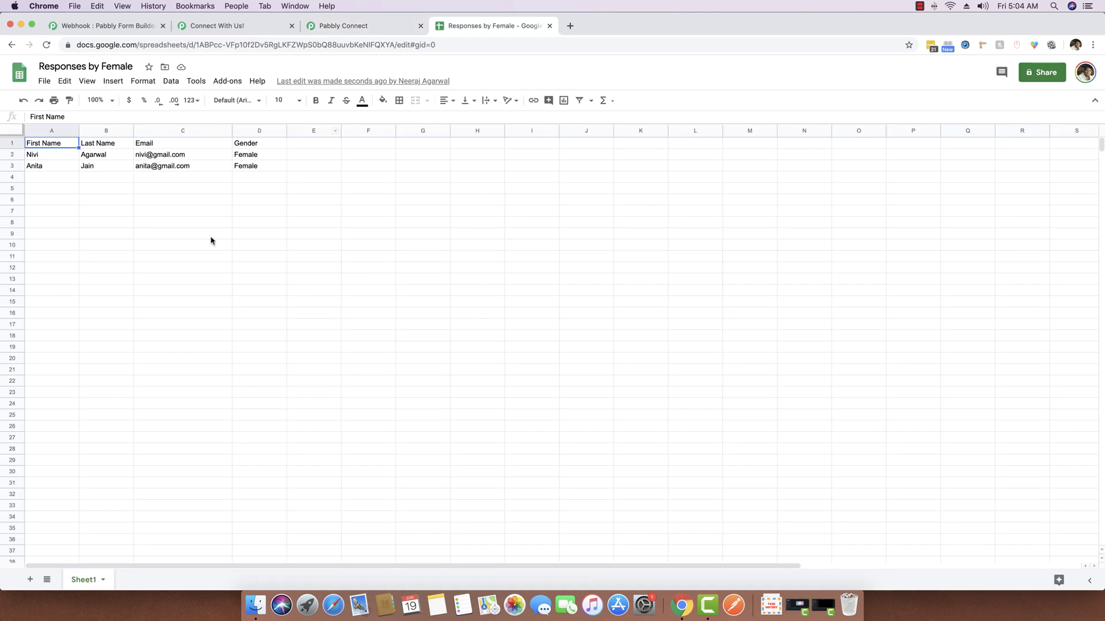